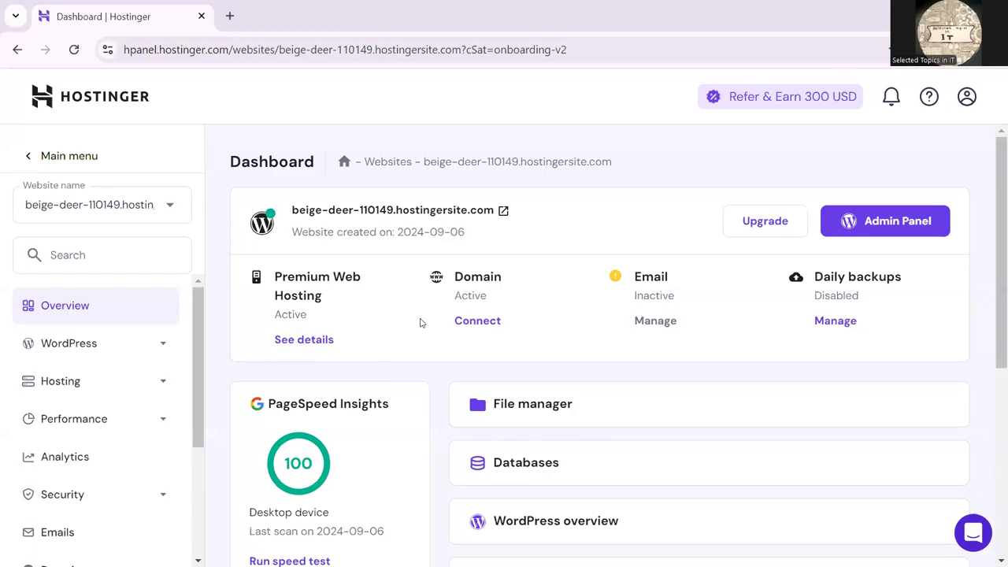
Launch the beige-deer-110149 site's WordPress admin in a new tab, then return to hPanel.
left_click(866, 220)
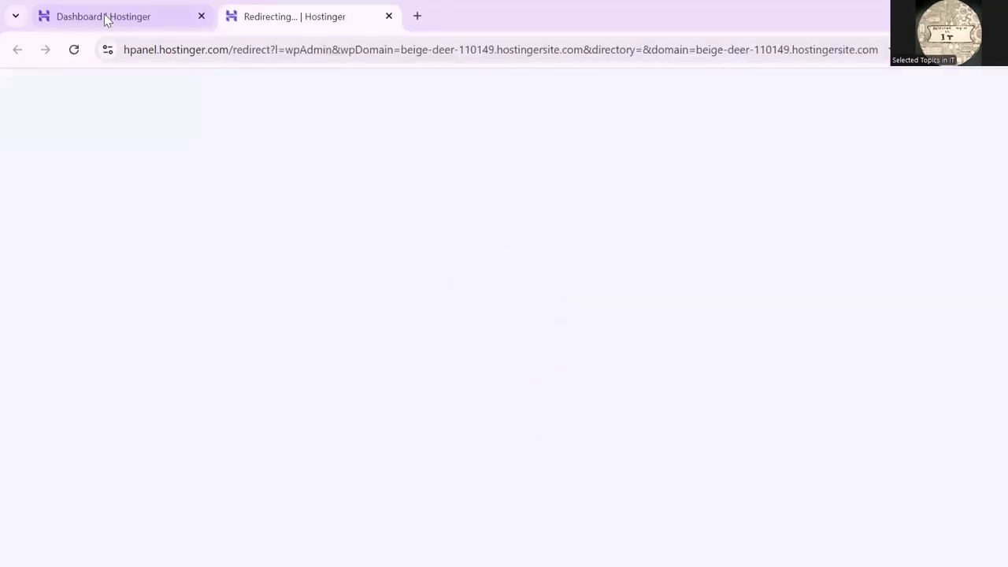
left_click(105, 16)
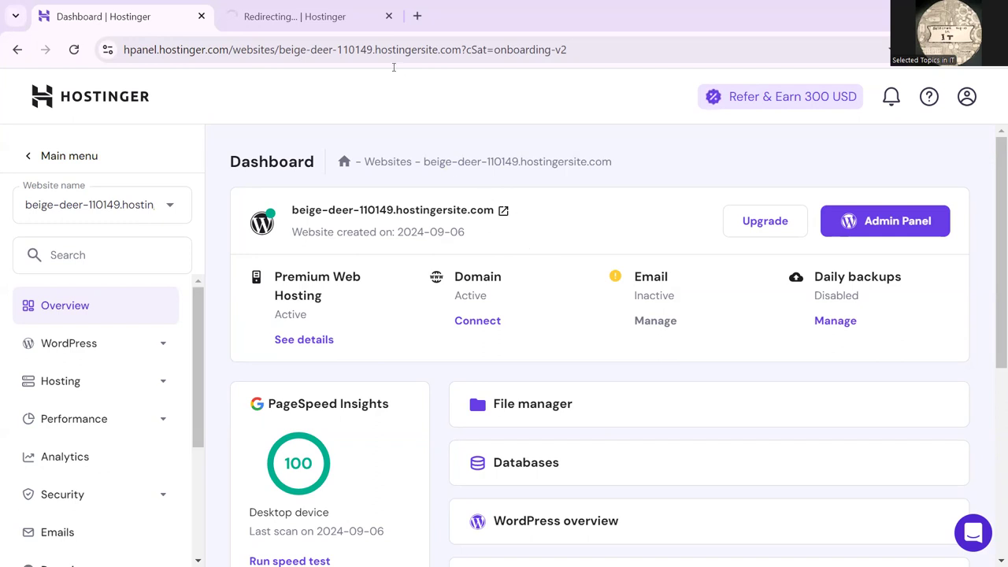
Show Appearance > Themes in WordPress admin, then switch to the incognito window with the live site.
left_click(296, 24)
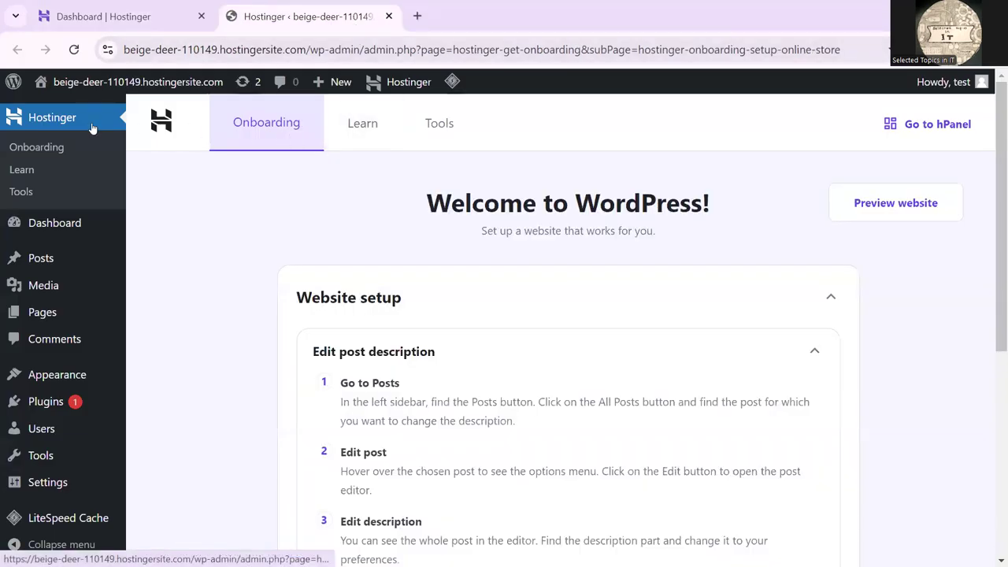
mouse_move(48, 315)
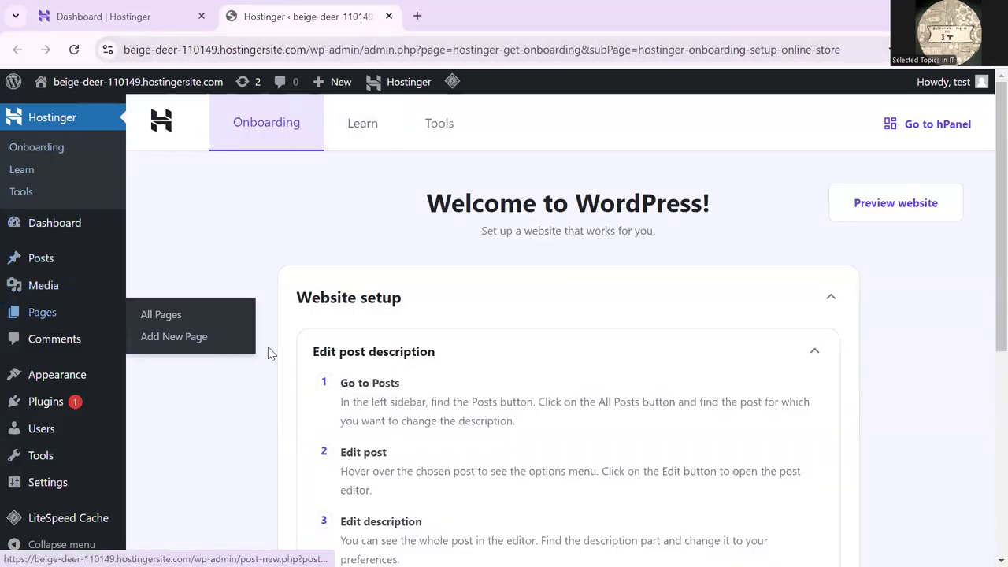
mouse_move(99, 380)
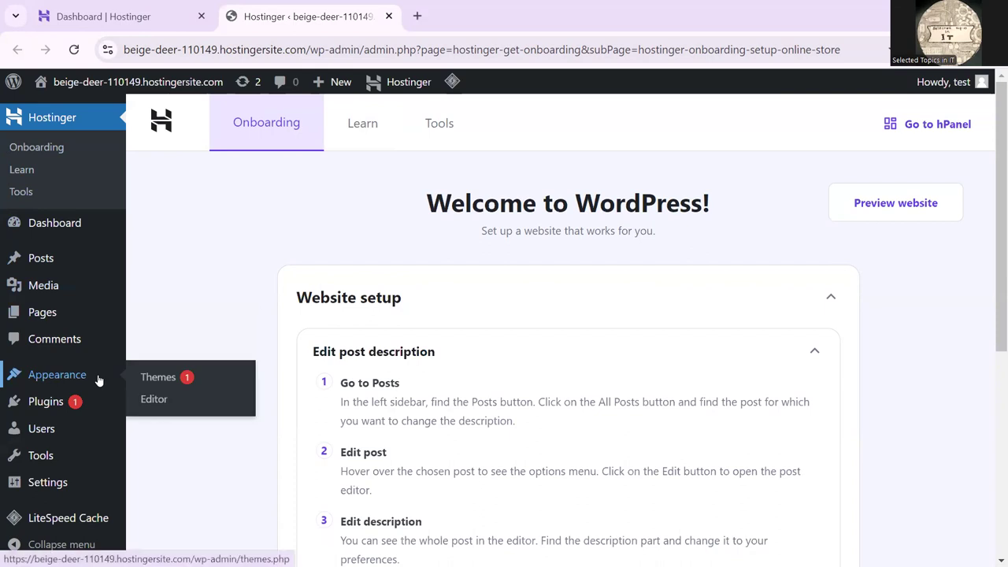
left_click(151, 380)
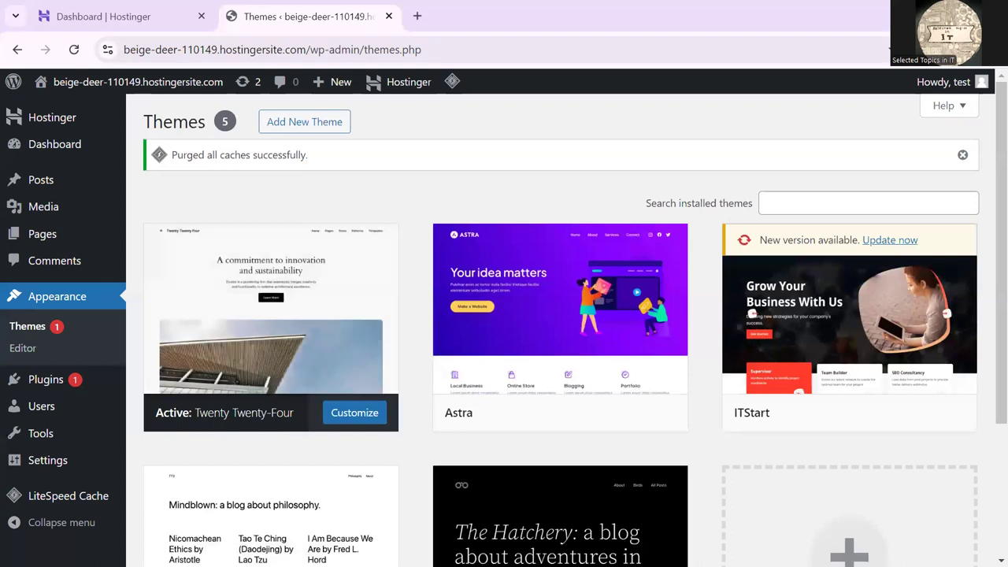
key("alt+Tab")
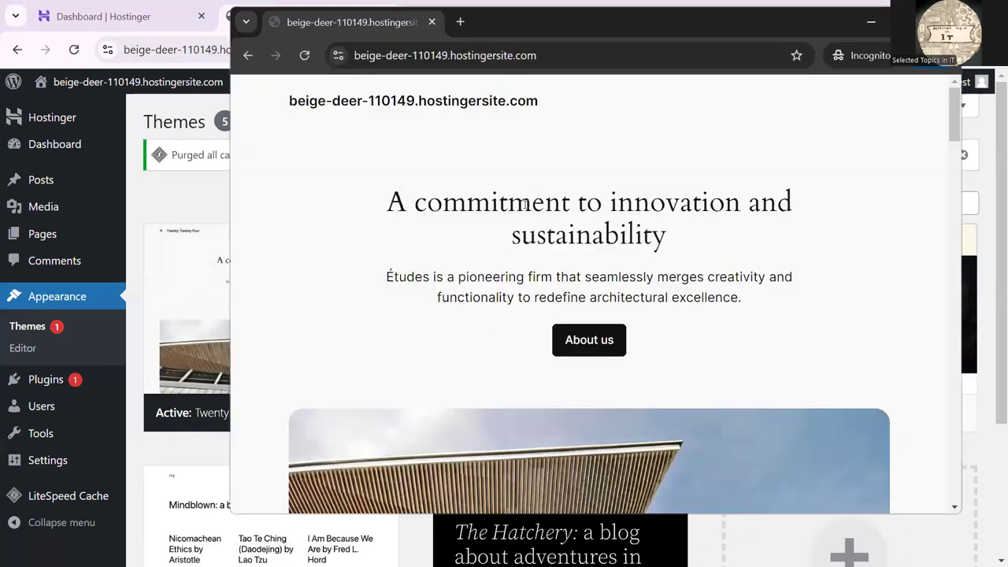
Scroll through the live homepage, select the site title, then return to the WordPress Themes window.
scroll(548, 279, "down", 10)
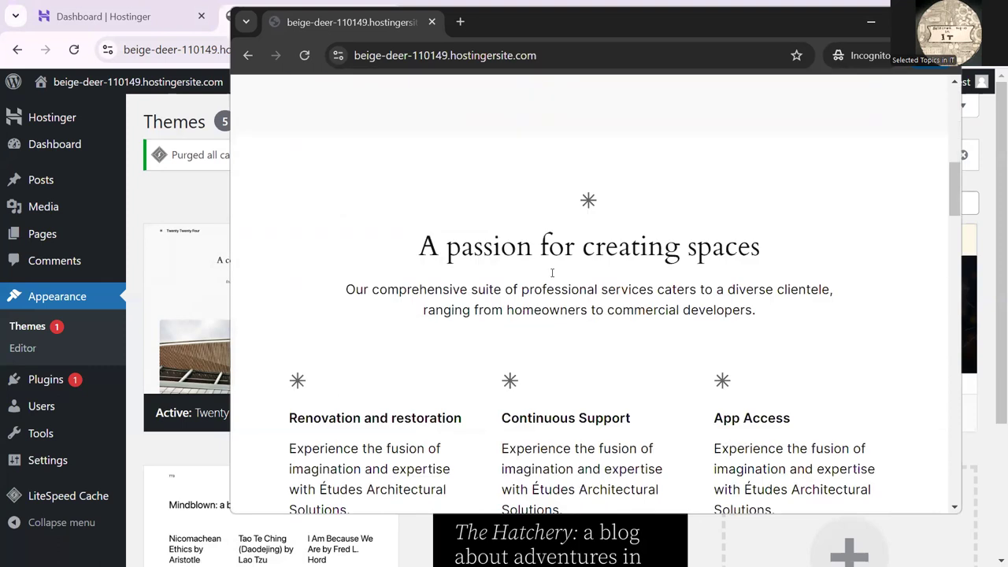
scroll(548, 283, "down", 15)
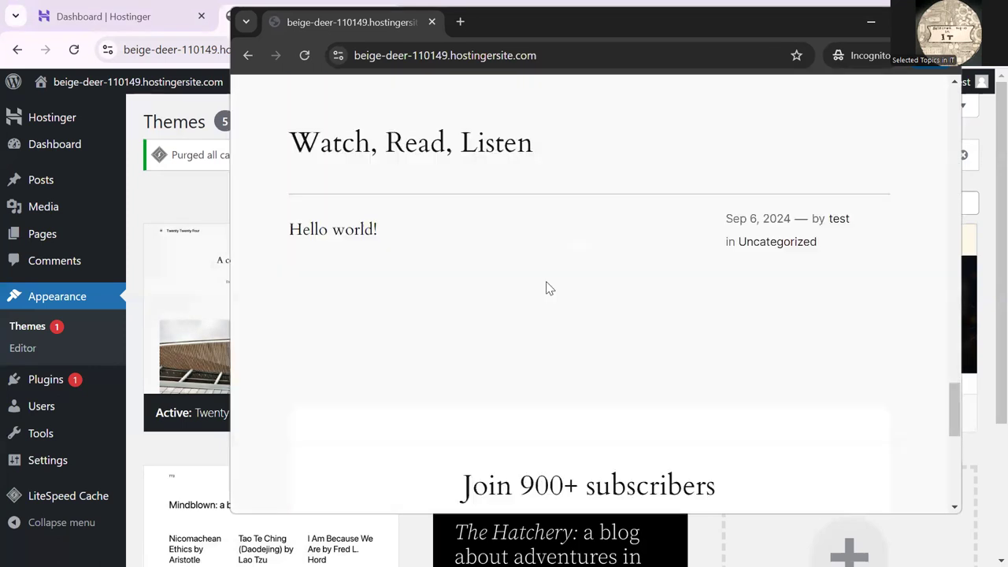
scroll(546, 284, "up", 8)
scroll(548, 288, "up", 10)
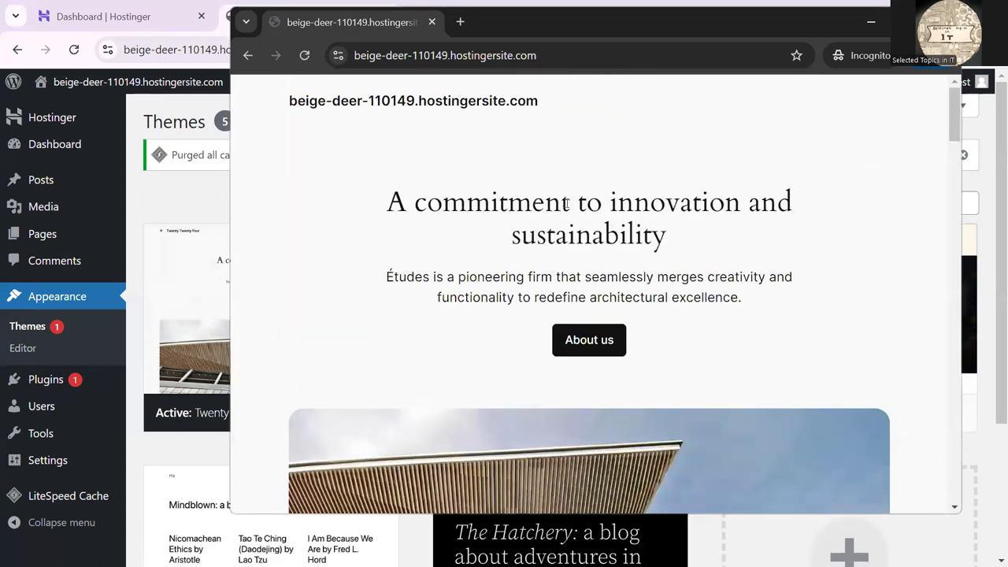
left_click_drag(596, 112, 233, 152)
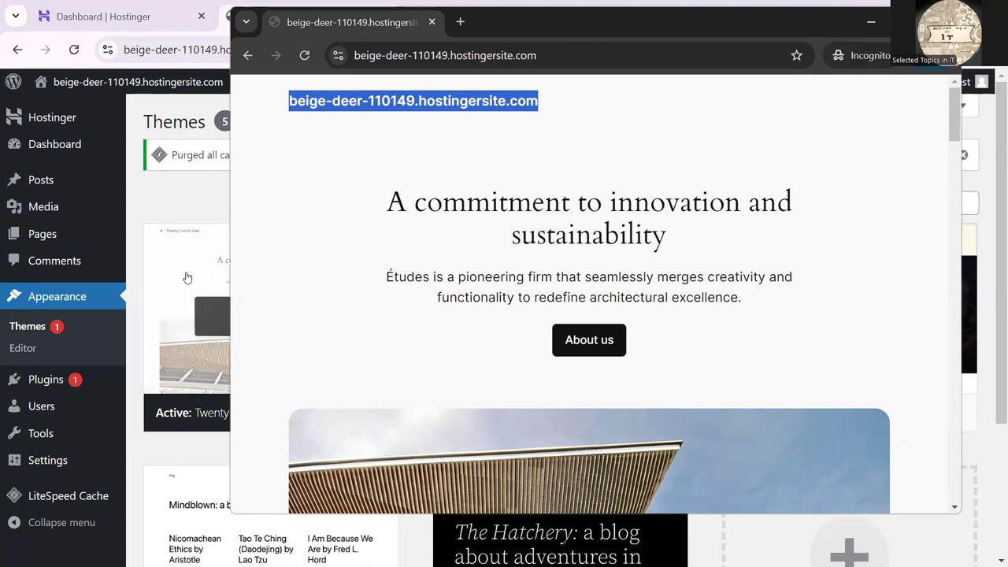
left_click(180, 174)
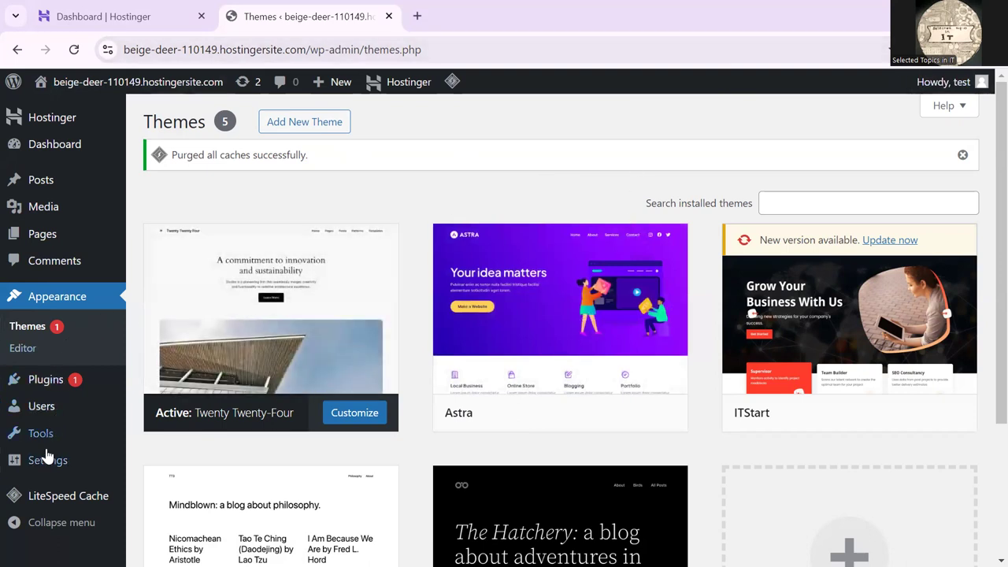
Search the plugin directory for 'formina', then install and activate Forminator Forms.
mouse_move(45, 472)
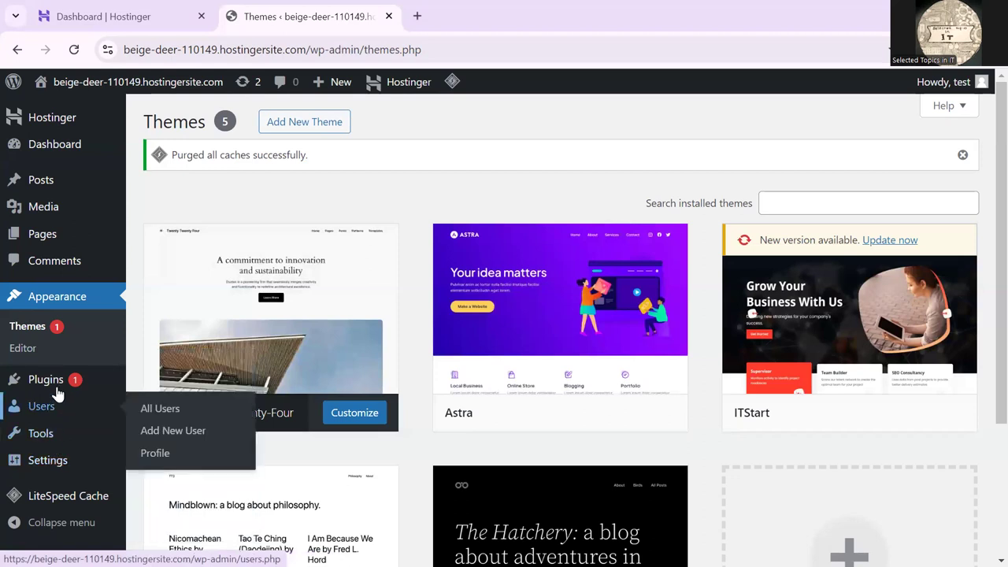
mouse_move(86, 379)
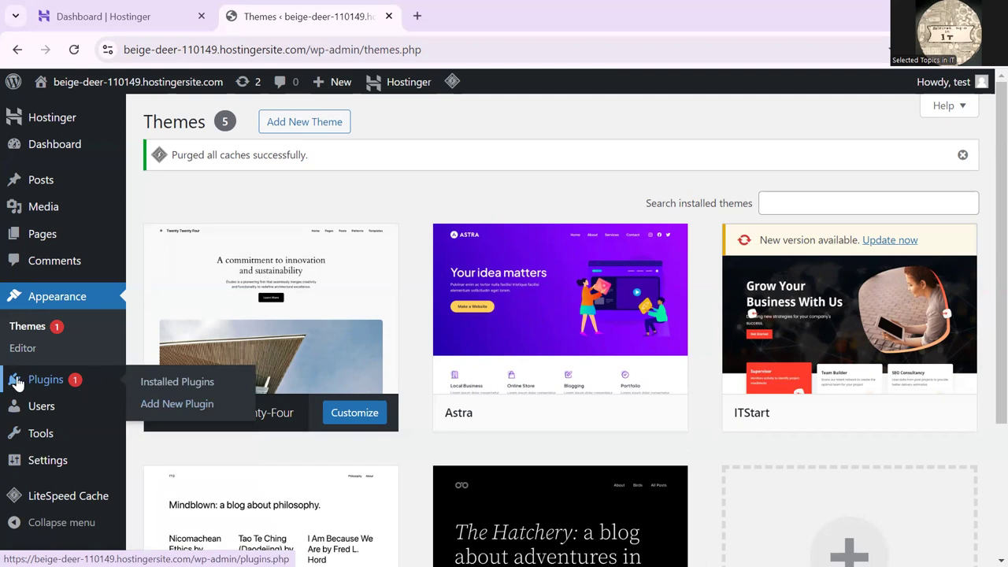
left_click(162, 405)
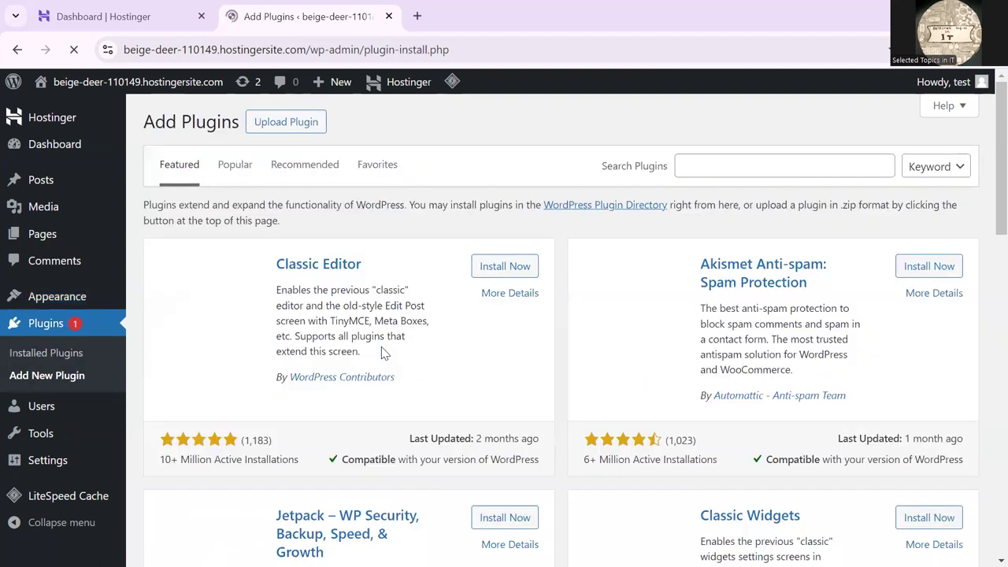
left_click(835, 168)
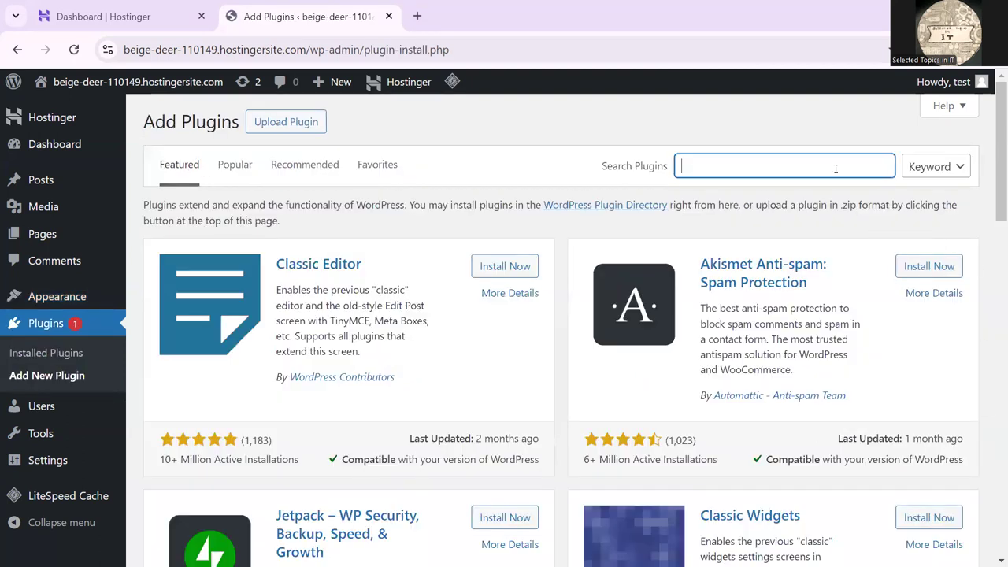
type("forminator")
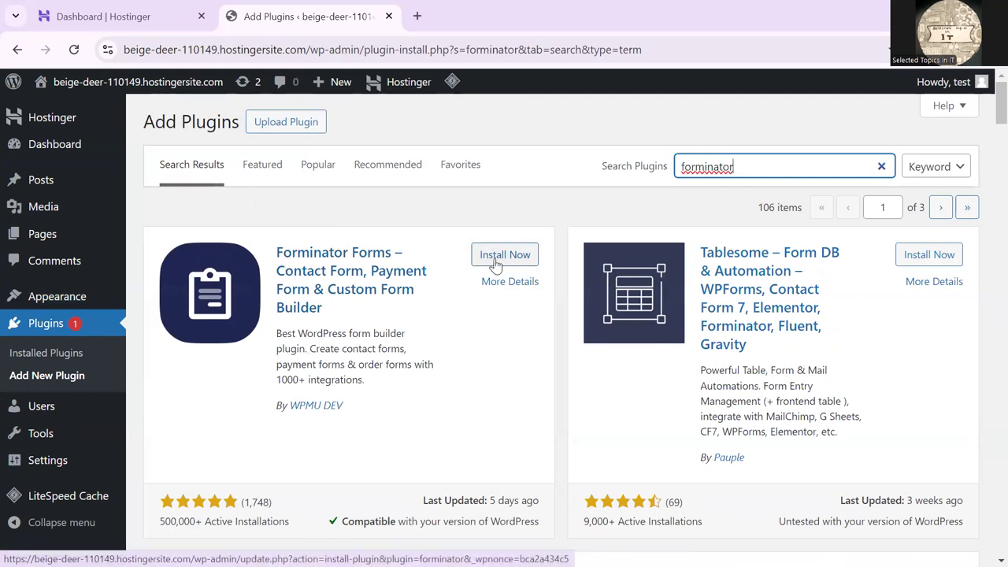
left_click(497, 258)
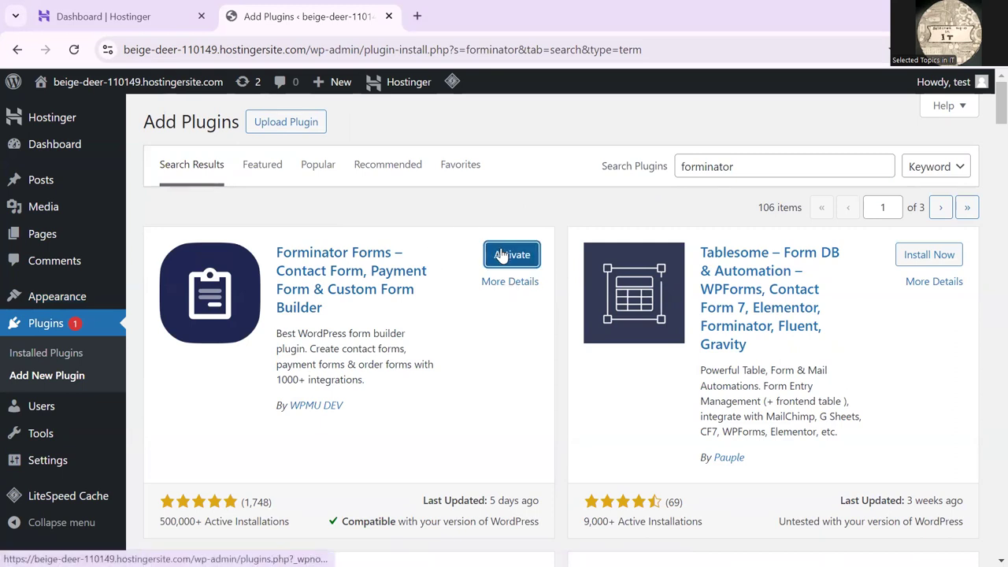
left_click(502, 256)
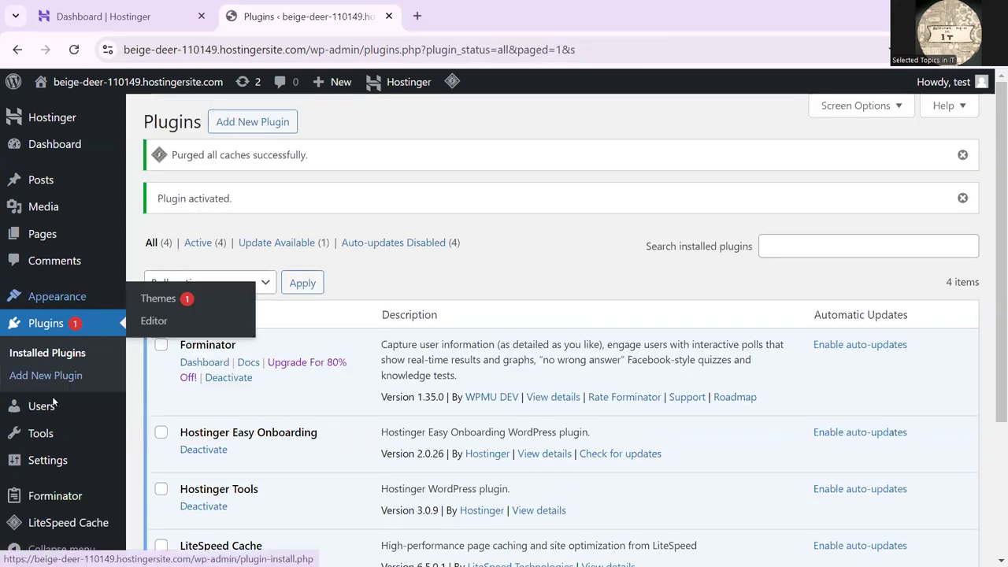
Go to the Forminator dashboard from the sidebar and scroll through its modules overview.
mouse_move(41, 507)
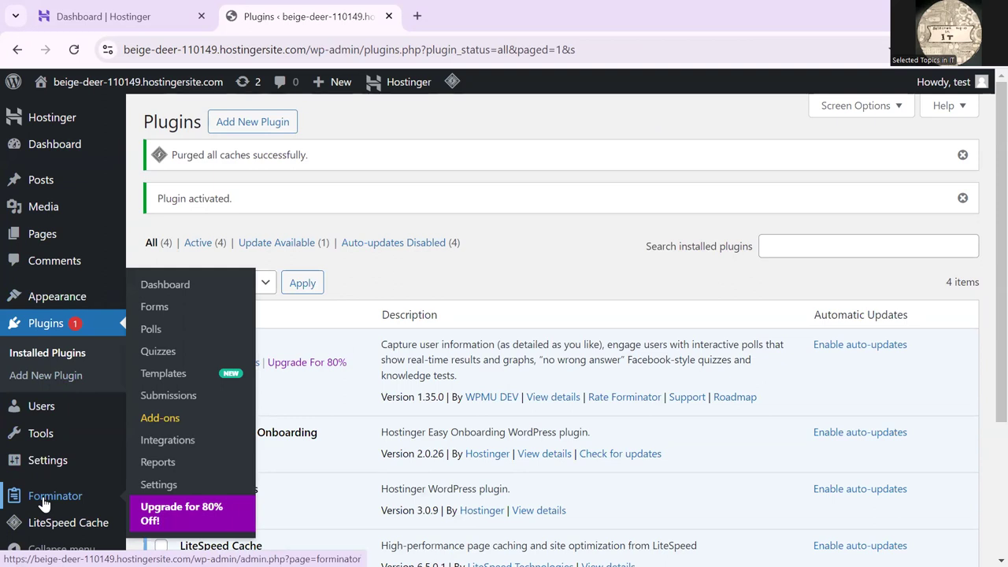
left_click(45, 500)
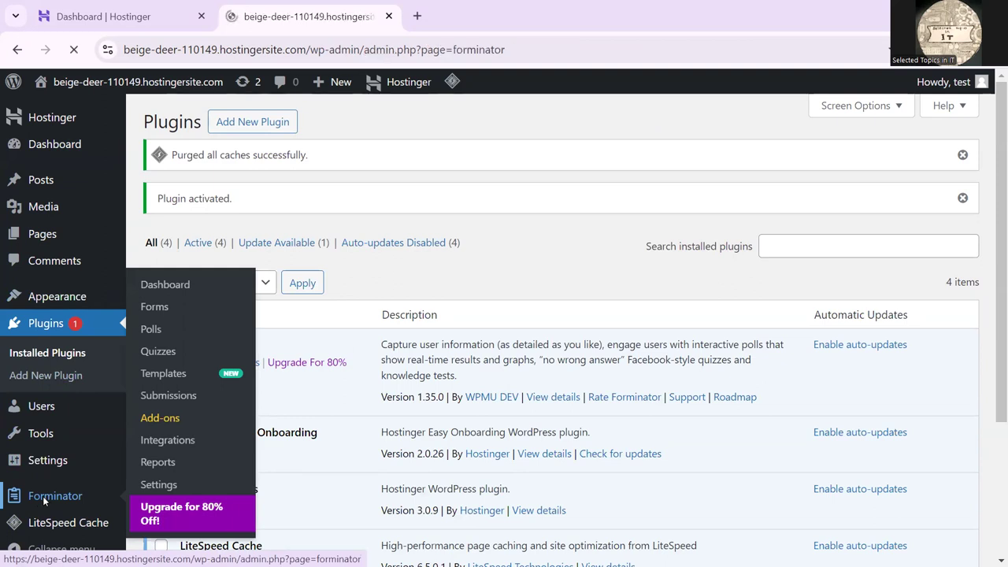
scroll(639, 271, "down", 2)
scroll(639, 283, "down", 2)
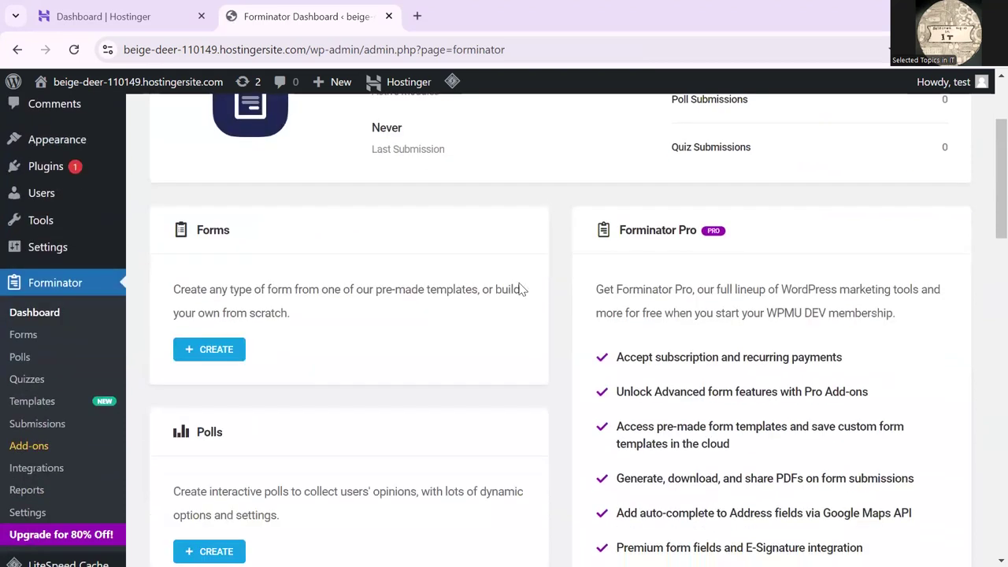
scroll(292, 320, "down", 2)
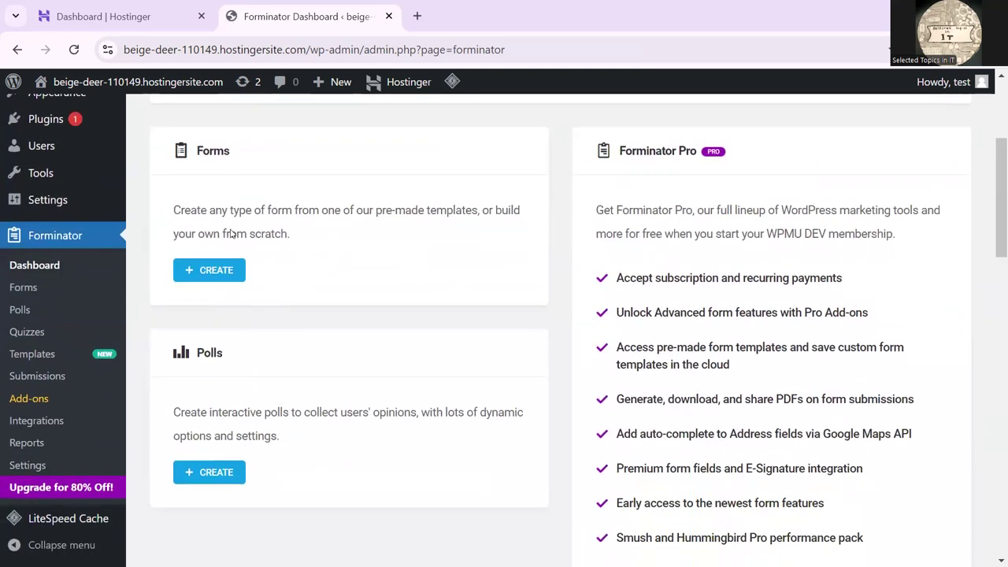
scroll(232, 260, "down", 2)
scroll(231, 286, "up", 5)
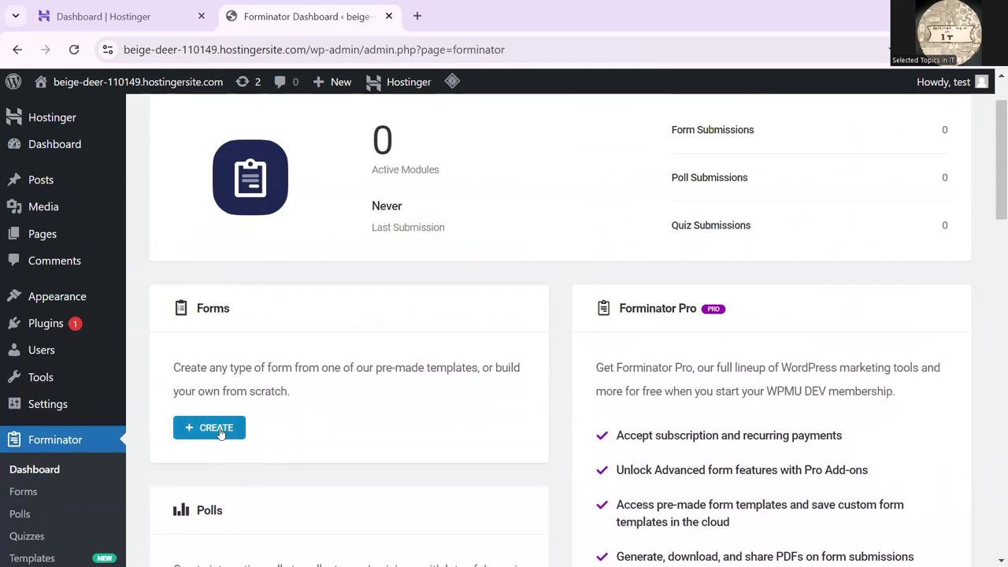
Start a new form from the Login template and create it with the name User Login.
left_click(221, 431)
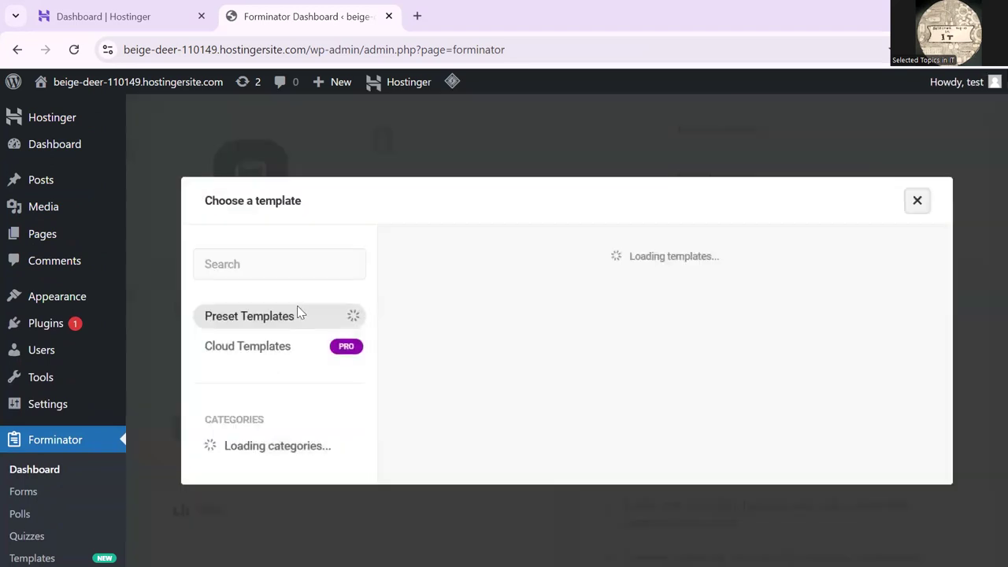
mouse_move(489, 258)
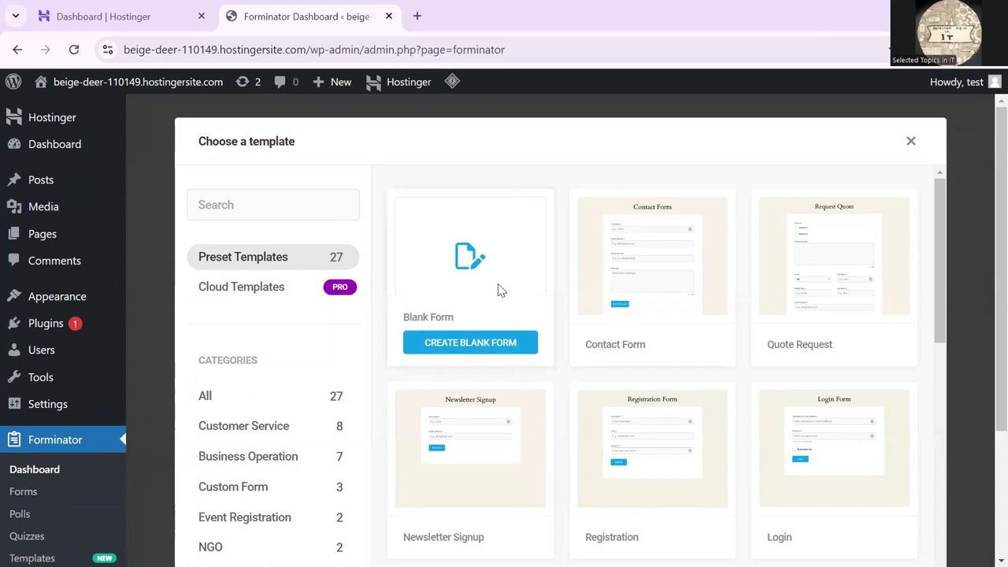
mouse_move(788, 384)
scroll(790, 390, "down", 1)
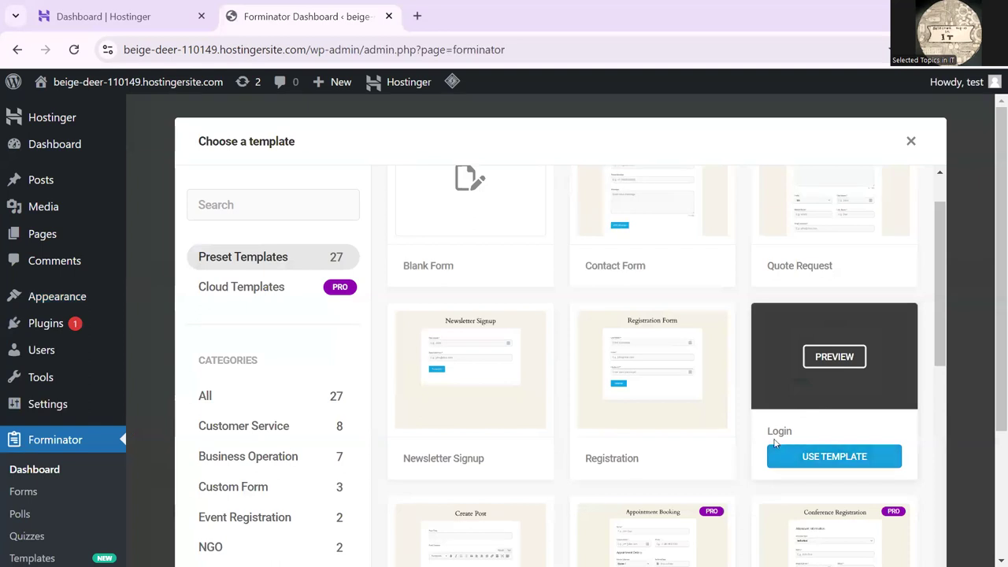
left_click(848, 468)
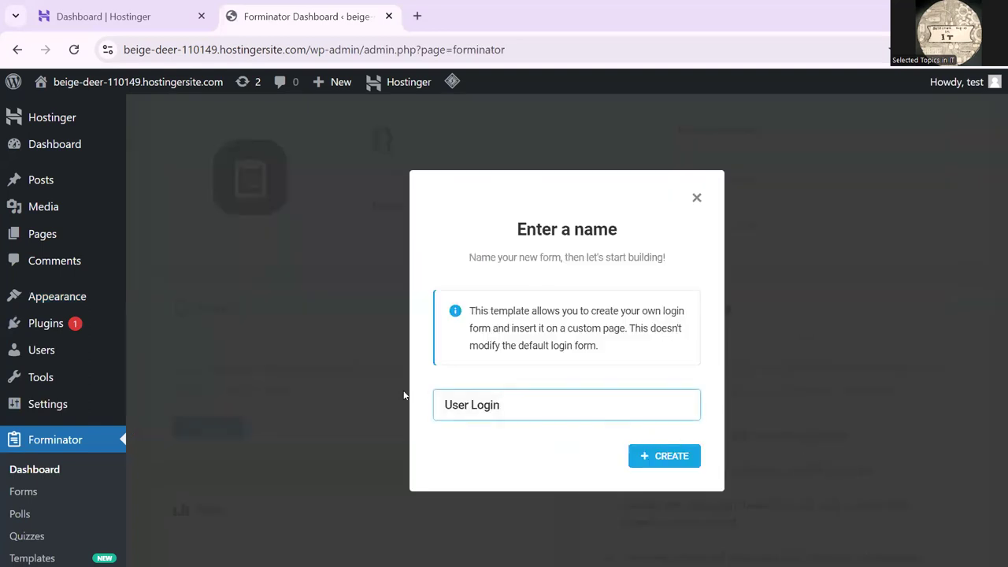
left_click(659, 455)
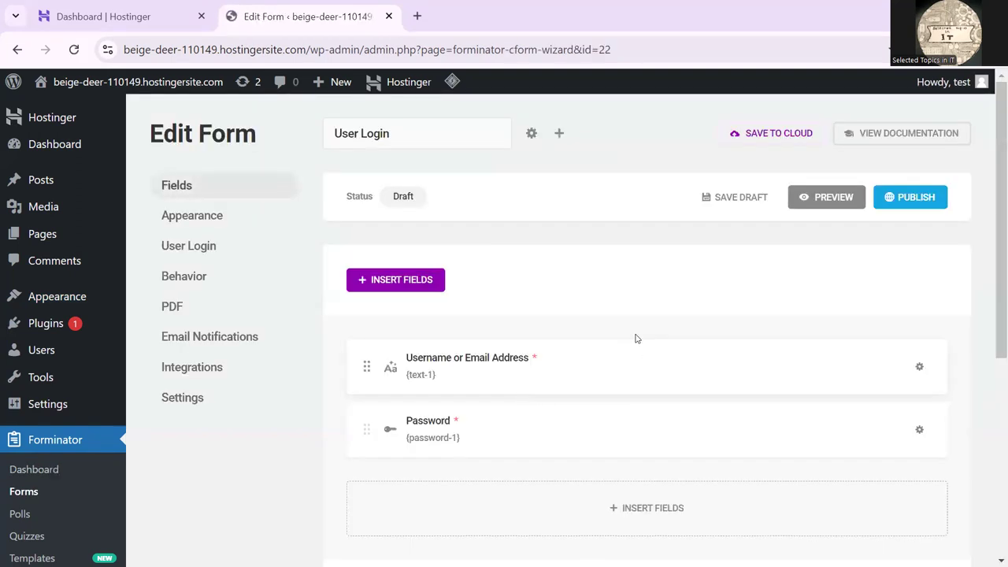
Browse the User Login form's Appearance settings, keeping Default style, Comfortable spacing and no borders.
scroll(463, 315, "down", 1)
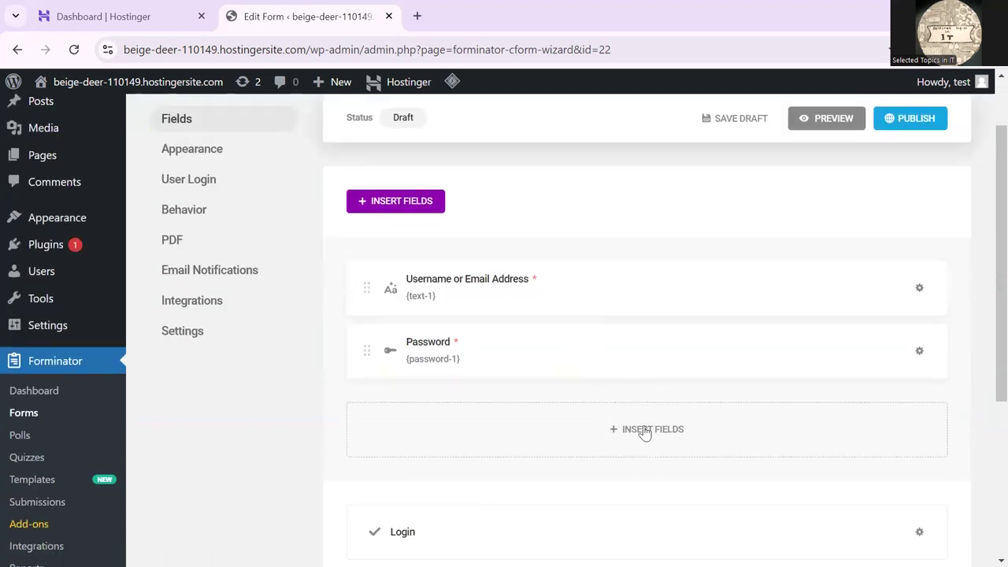
scroll(488, 402, "down", 1)
scroll(522, 305, "up", 1)
scroll(237, 201, "up", 1)
left_click(225, 215)
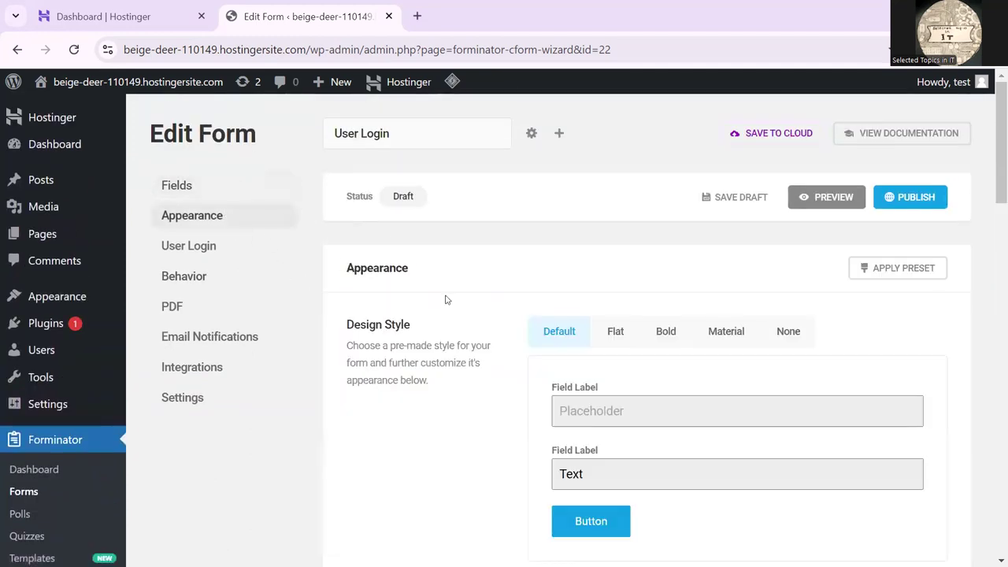
scroll(562, 344, "down", 1)
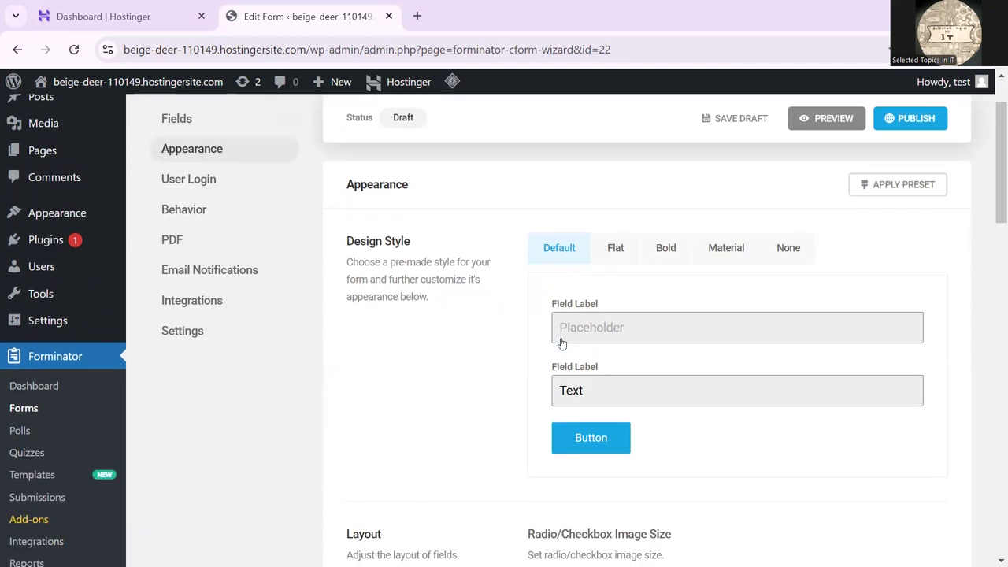
scroll(562, 344, "down", 6)
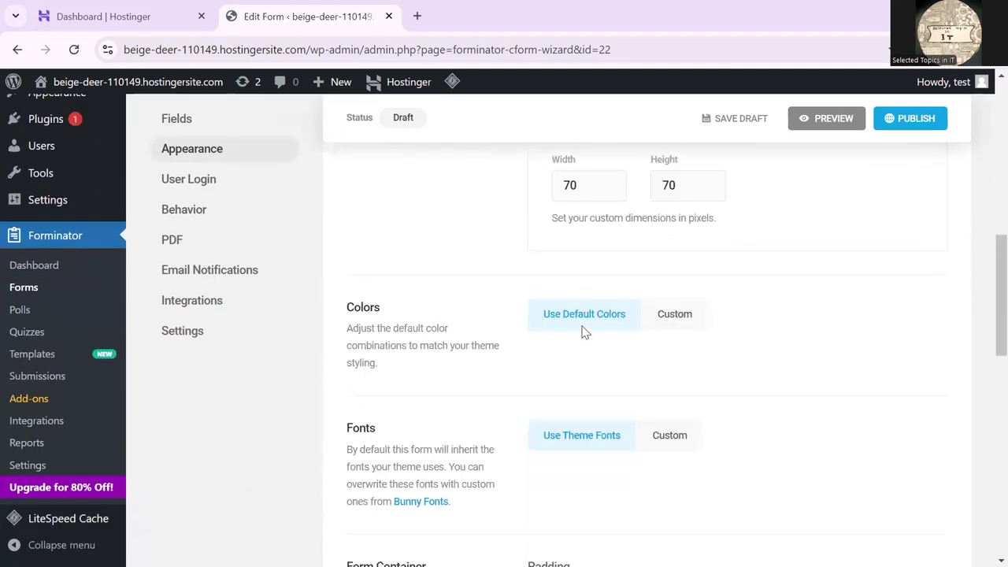
scroll(584, 332, "down", 9)
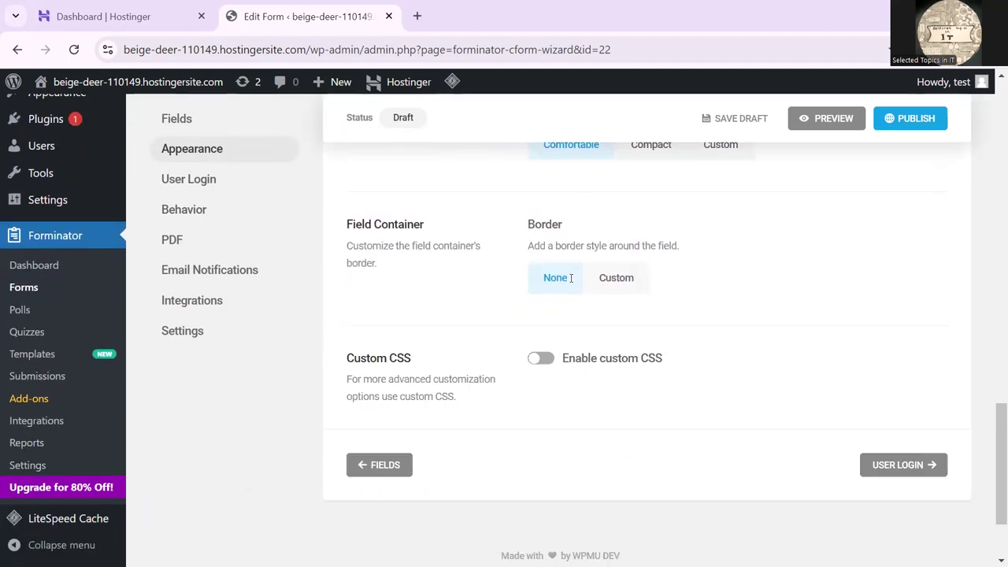
scroll(569, 281, "down", 1)
scroll(570, 282, "up", 4)
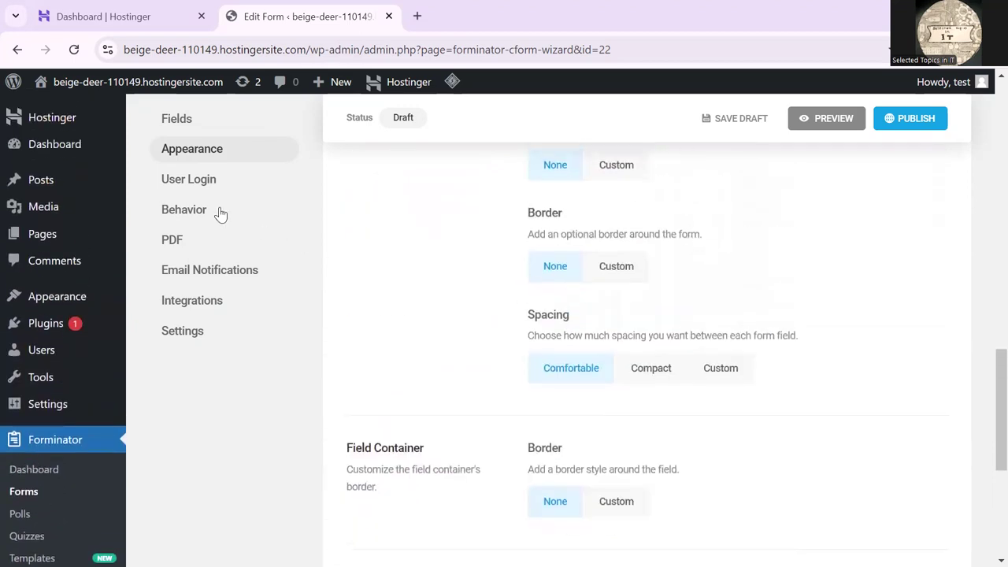
scroll(436, 434, "down", 2)
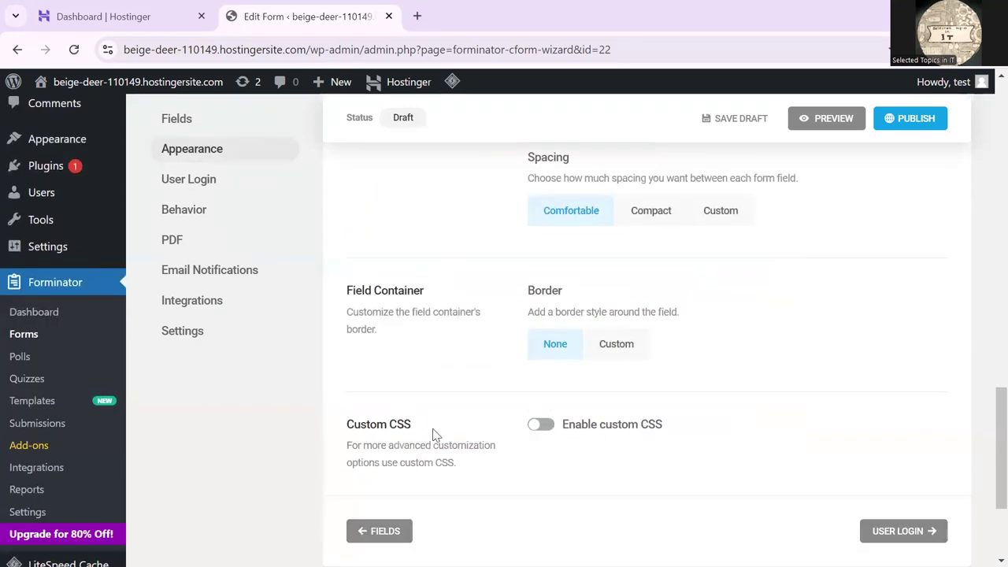
In the form's User Login settings, check the Username mapping dropdown and leave it unchanged.
left_click(193, 181)
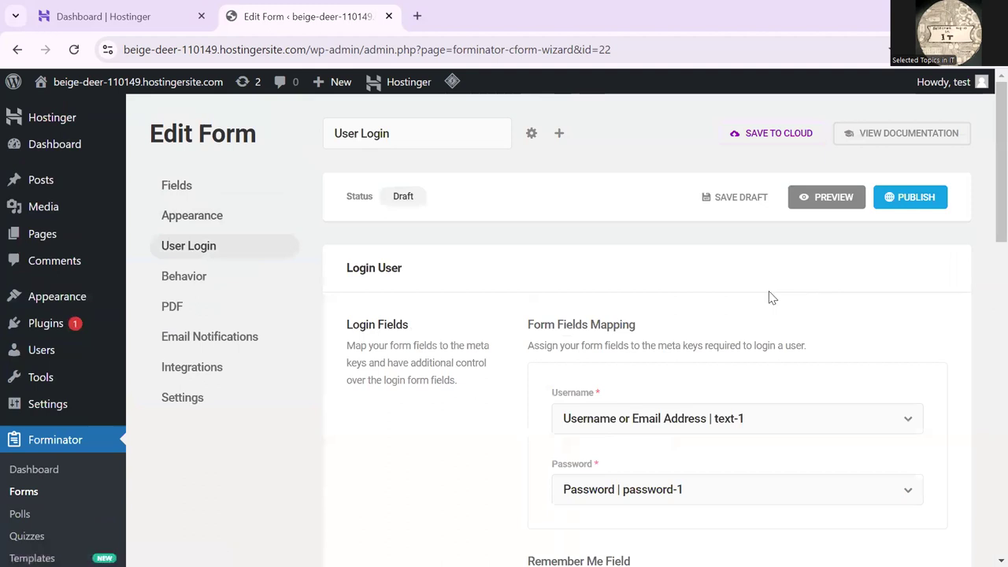
scroll(769, 295, "down", 2)
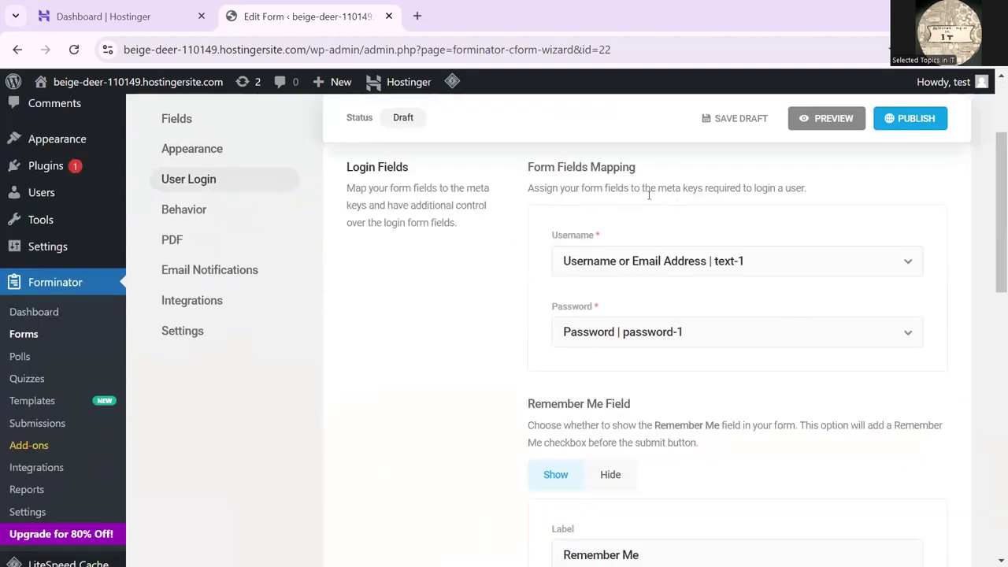
scroll(748, 255, "down", 1)
scroll(754, 257, "up", 1)
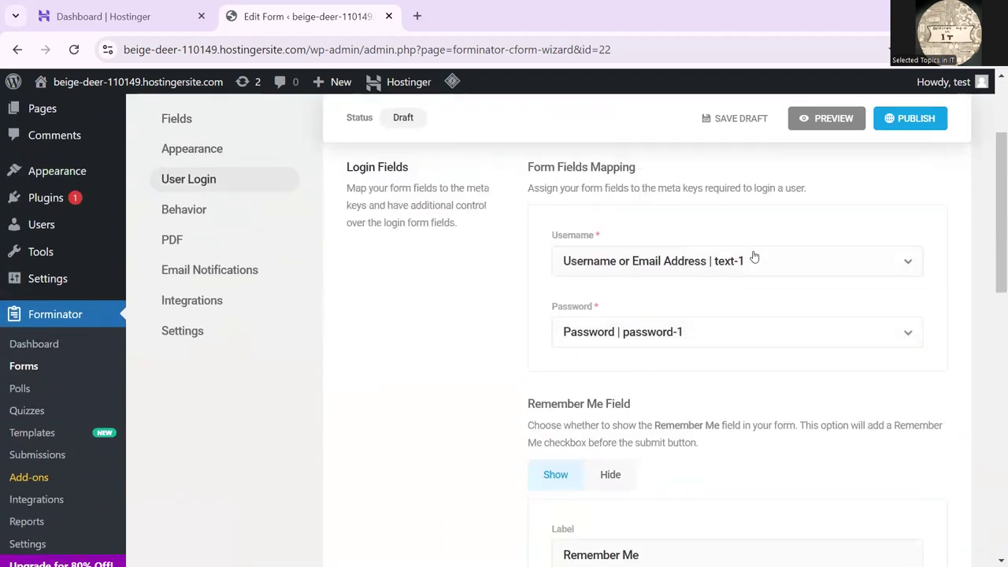
left_click(754, 256)
left_click(709, 298)
Review the already-logged-in message text, then move on to the form's Behavior settings.
scroll(605, 301, "down", 2)
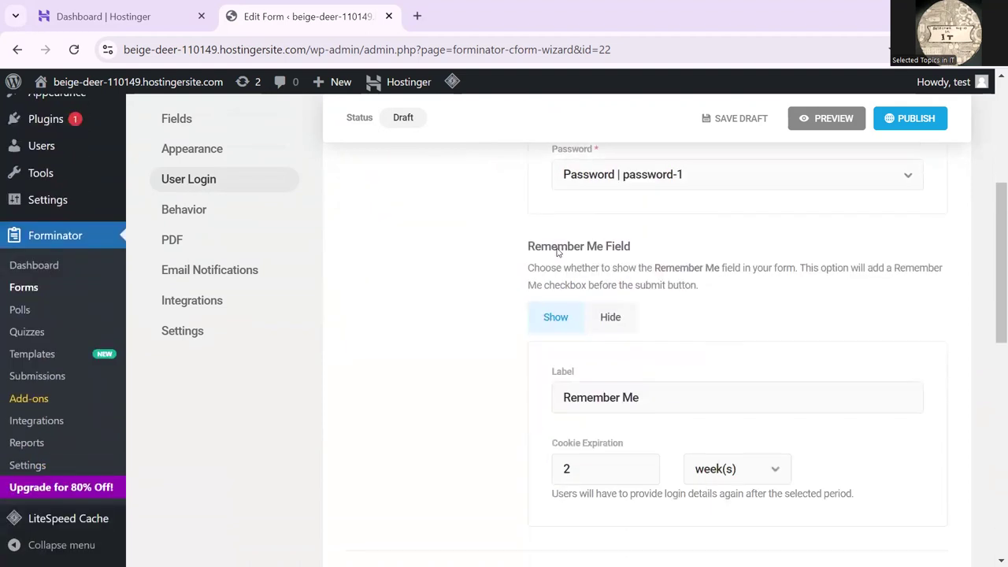
scroll(561, 307, "down", 1)
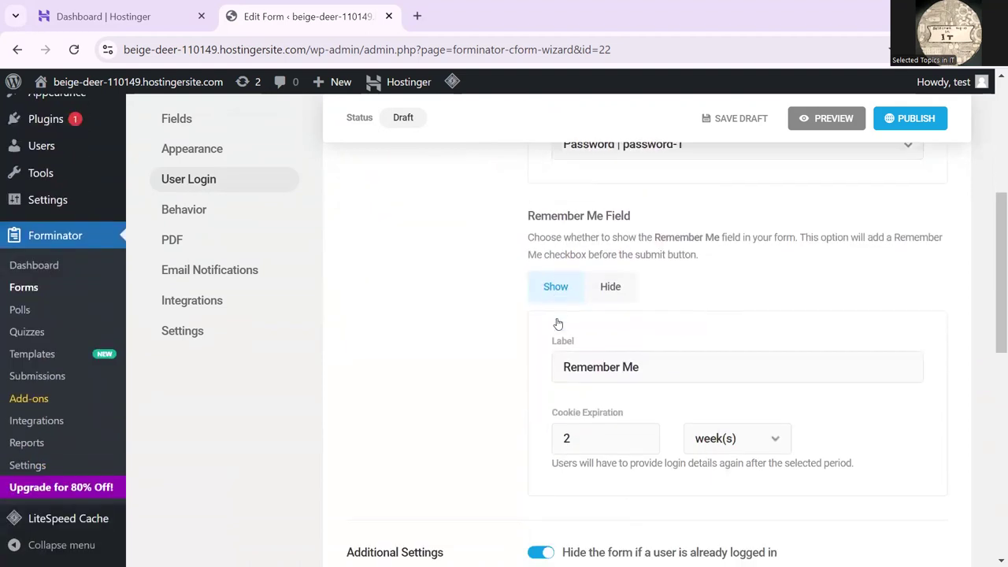
scroll(608, 316, "down", 3)
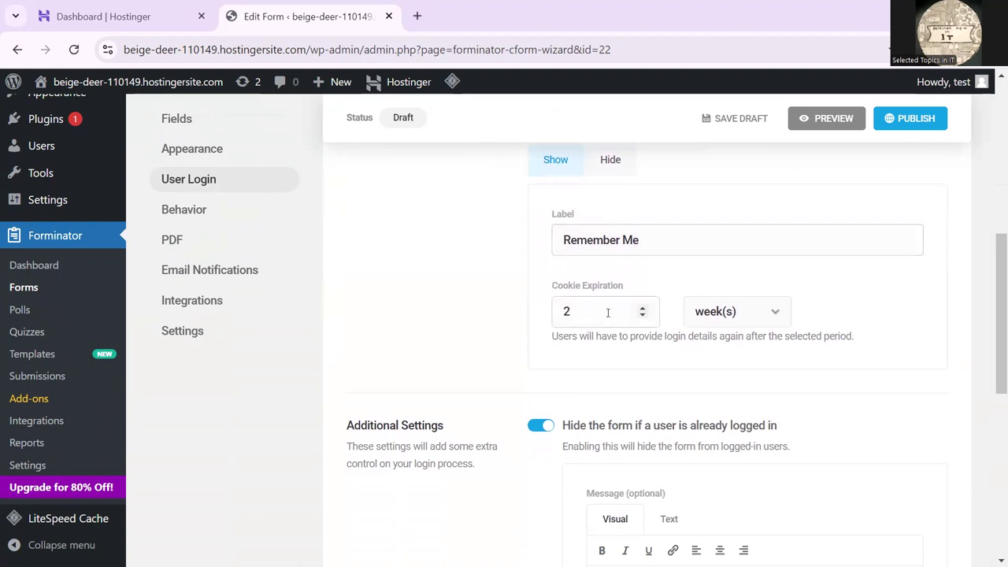
scroll(607, 316, "down", 1)
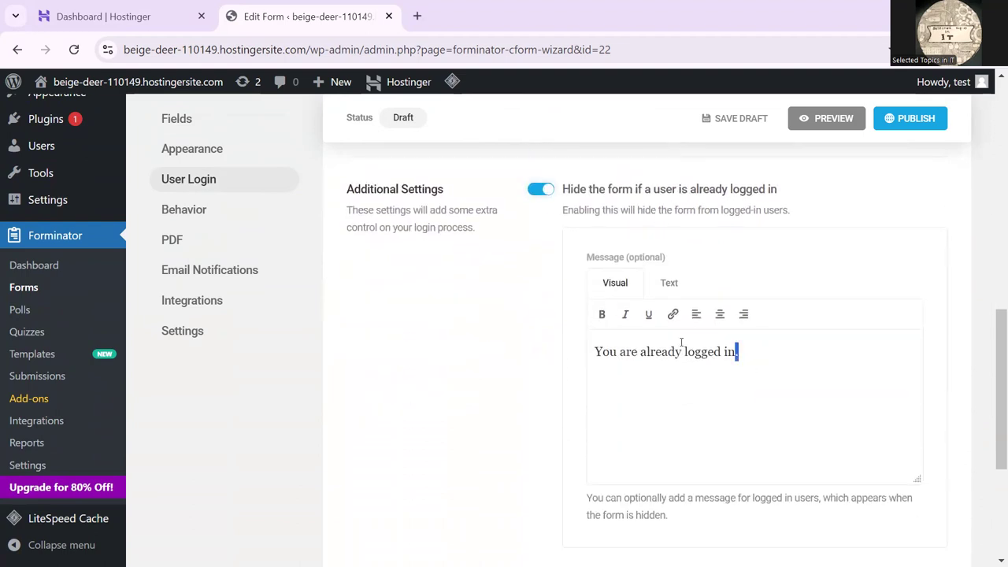
key("ctrl+a")
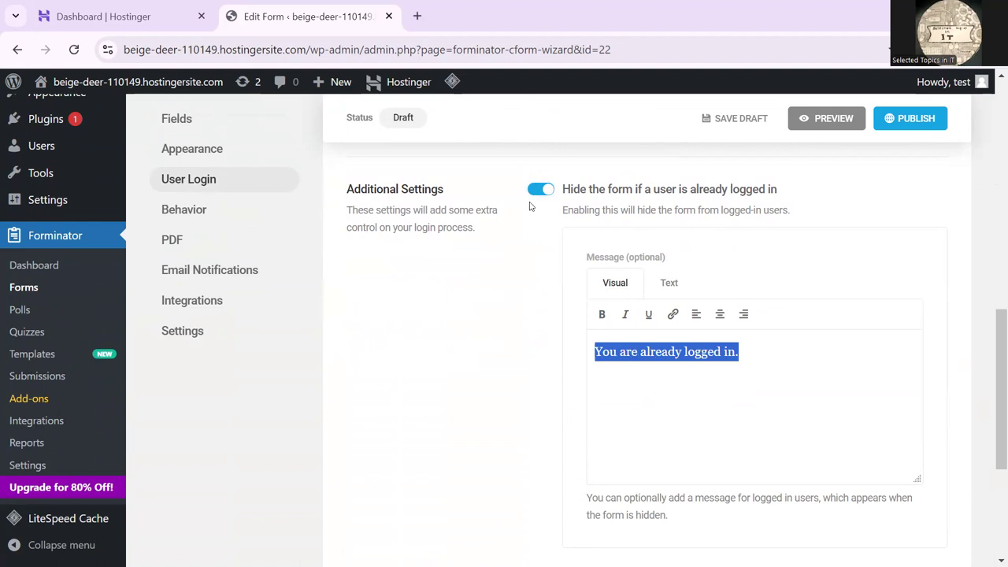
scroll(533, 300, "down", 3)
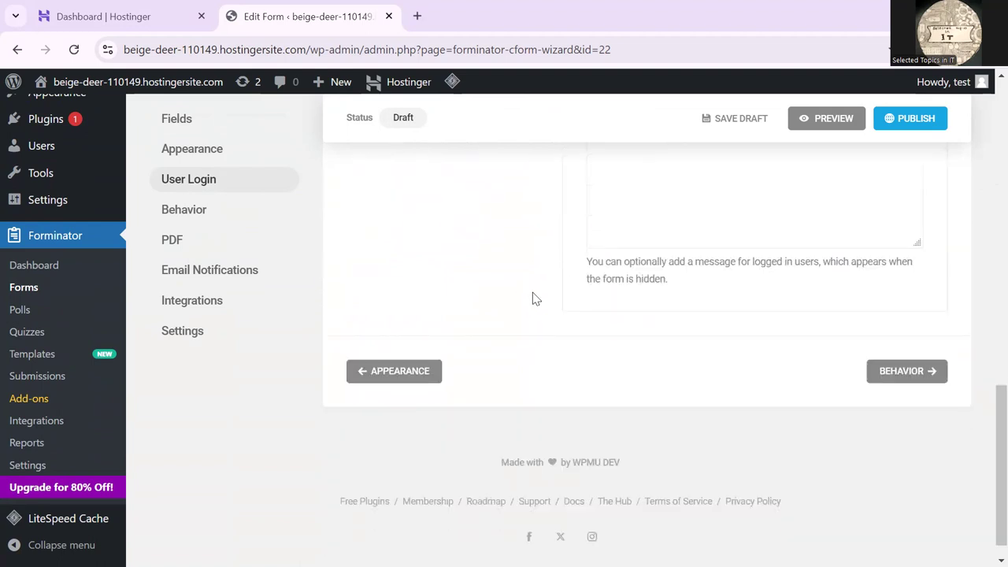
scroll(533, 300, "up", 5)
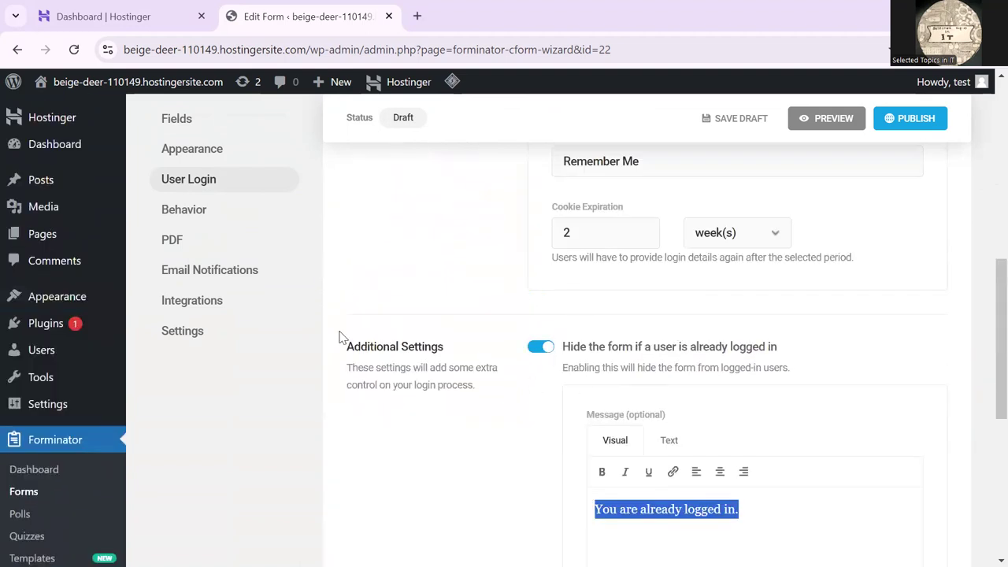
left_click(193, 211)
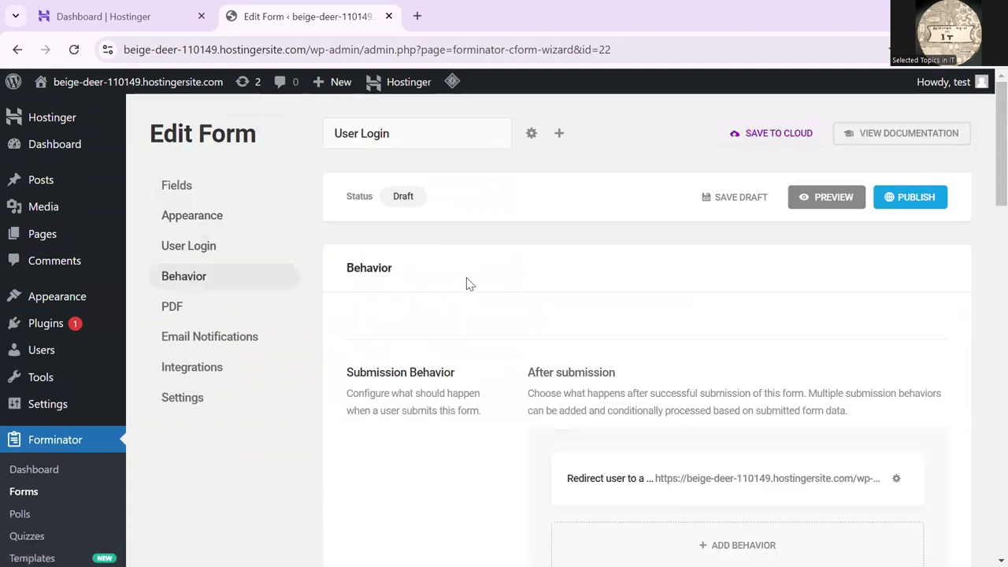
scroll(585, 344, "down", 2)
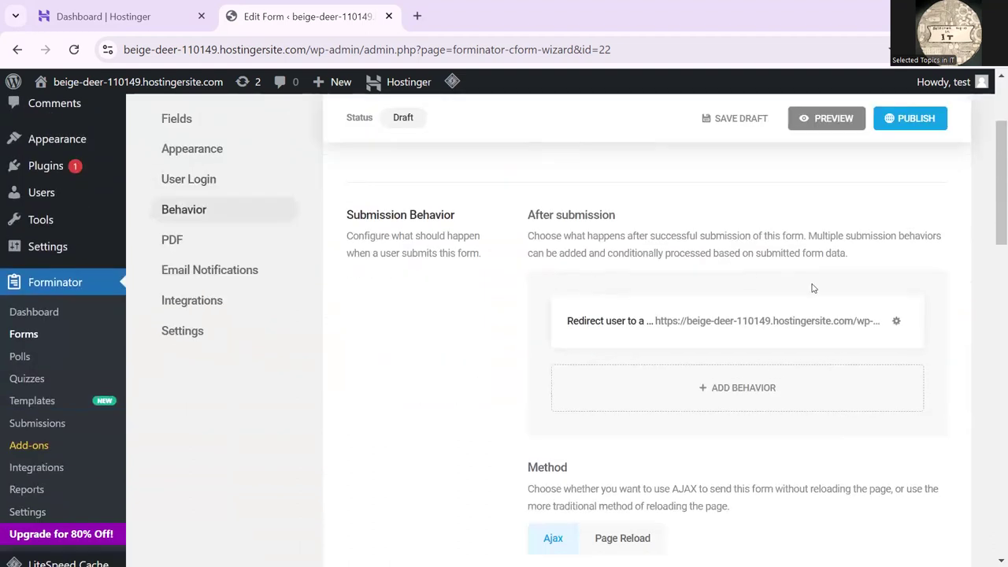
left_click(895, 322)
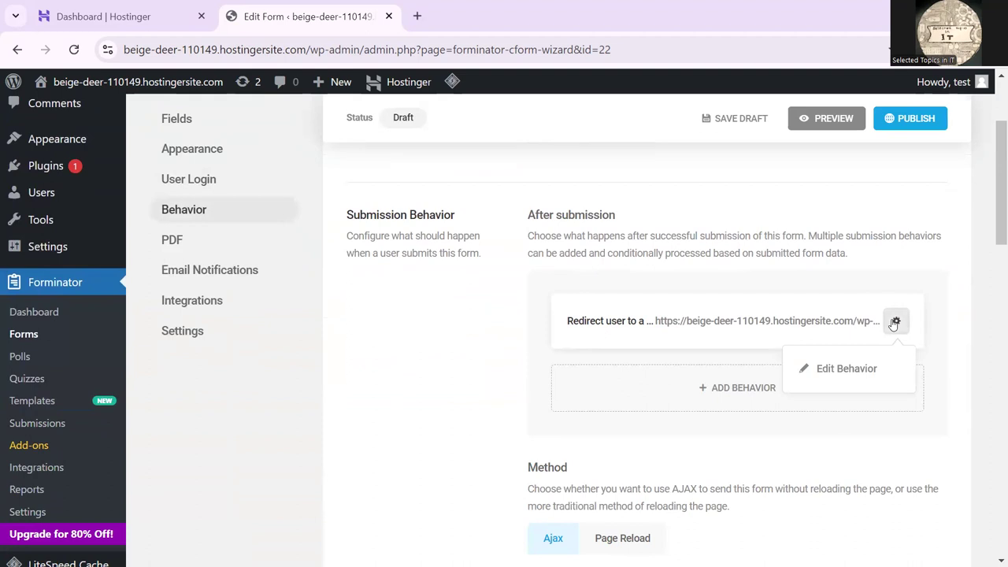
left_click(834, 364)
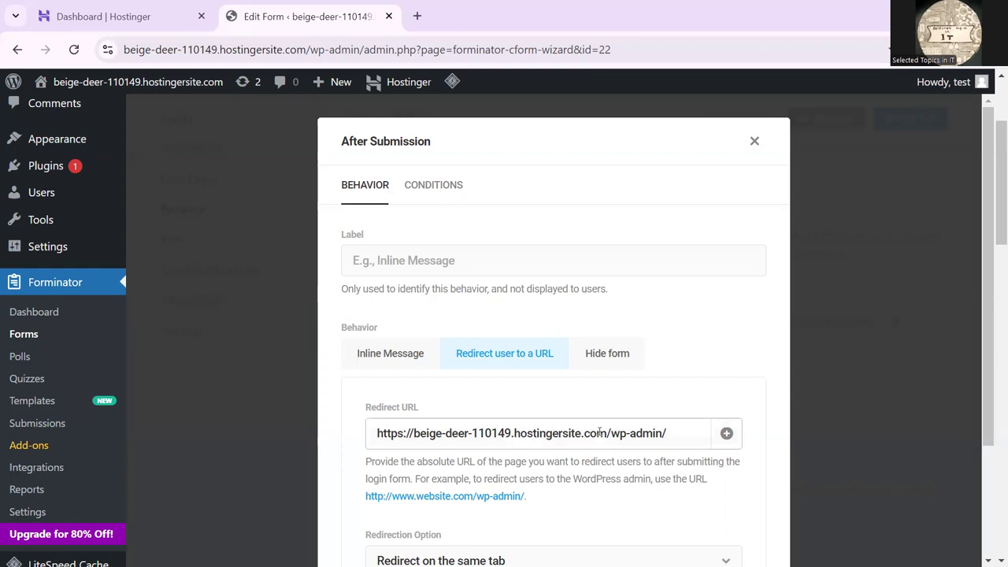
left_click_drag(612, 434, 776, 466)
key("BackSpace")
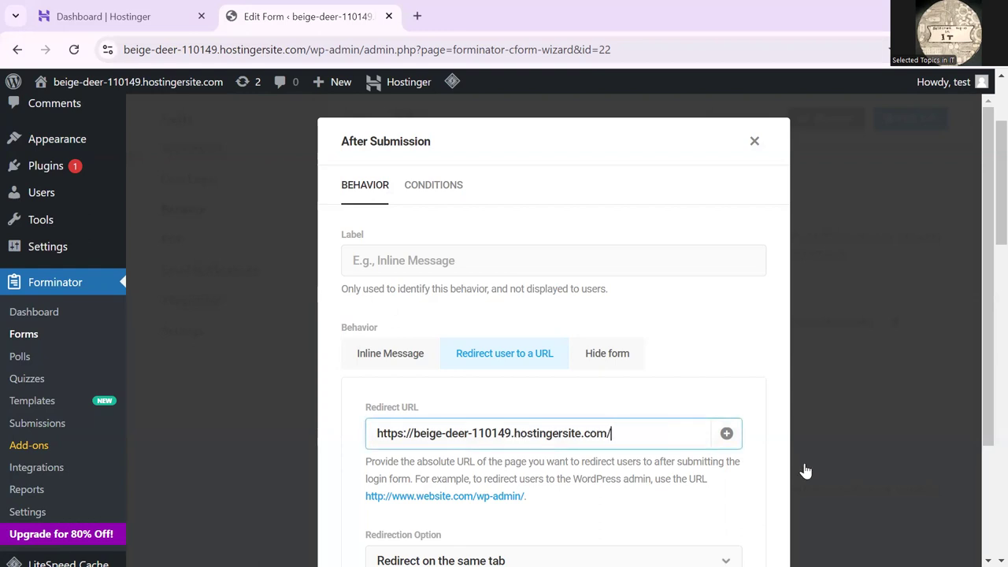
scroll(714, 445, "down", 1)
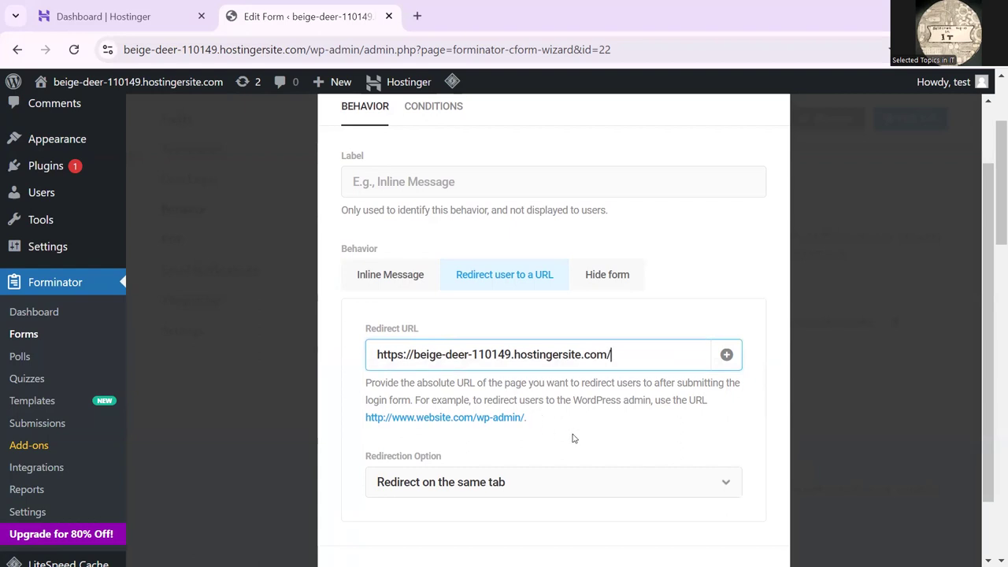
scroll(573, 438, "down", 1)
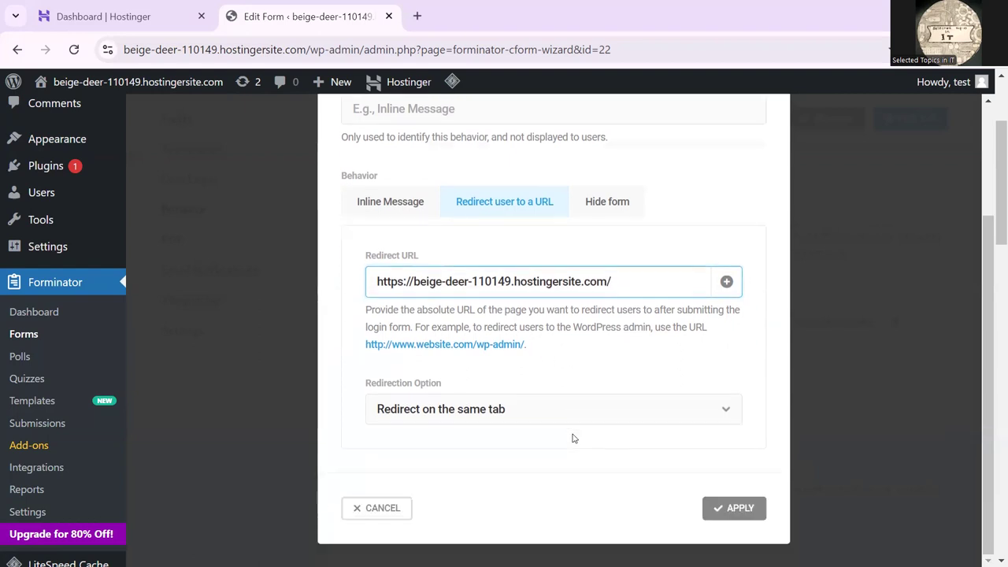
left_click(734, 509)
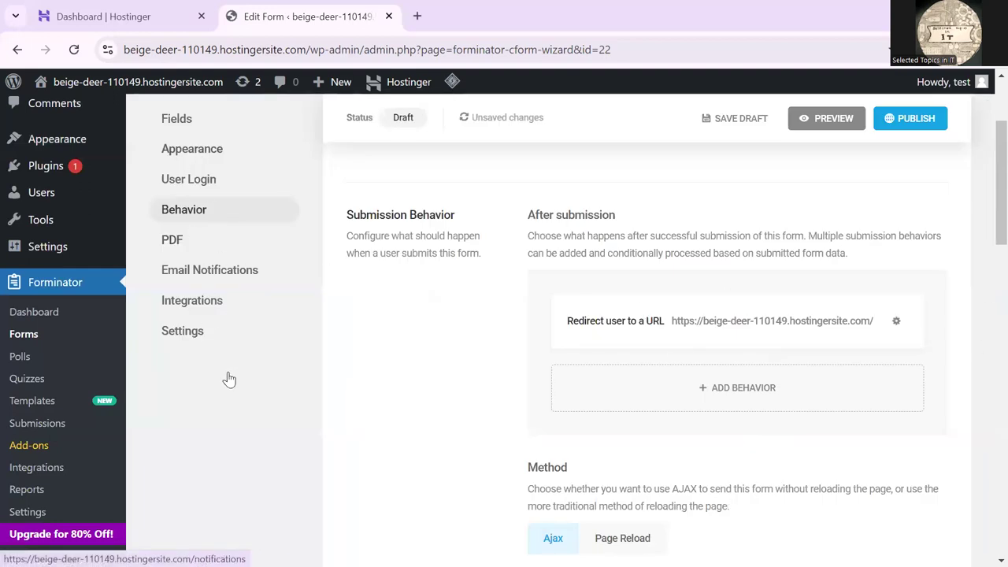
scroll(556, 284, "up", 2)
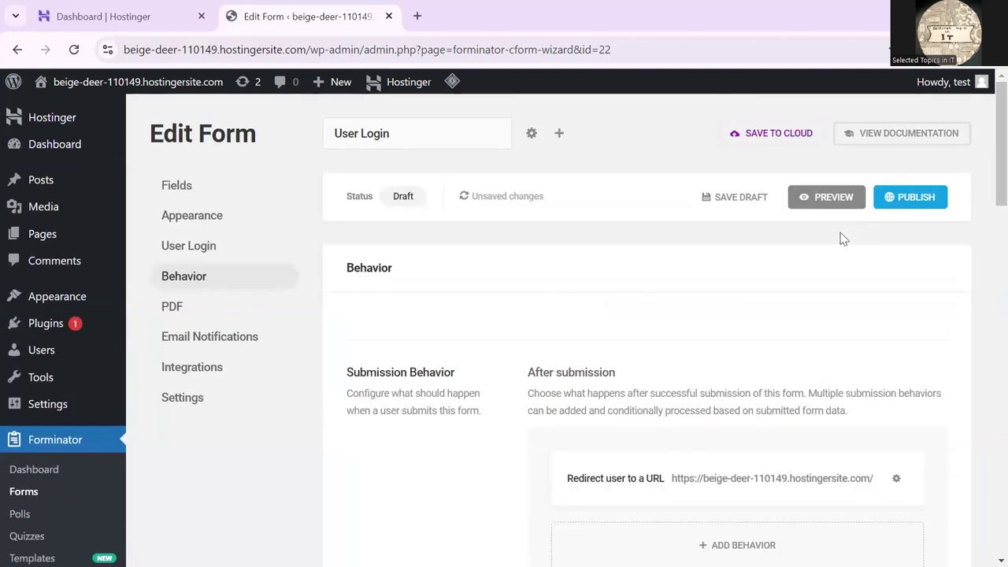
Publish the User Login form, copy its shortcode [forminator_form id="22"], and return to the Forminator dashboard.
left_click(916, 197)
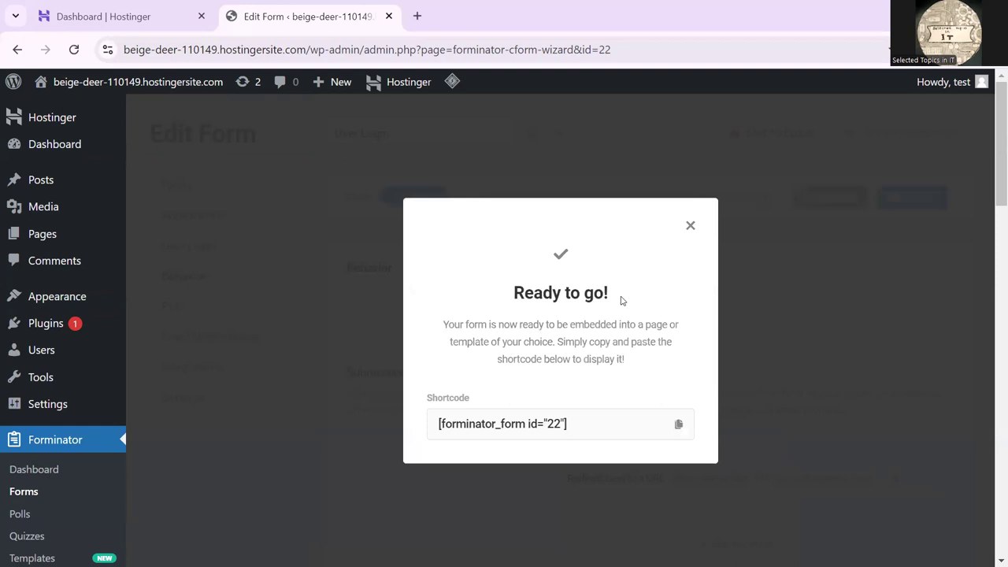
left_click_drag(441, 424, 737, 437)
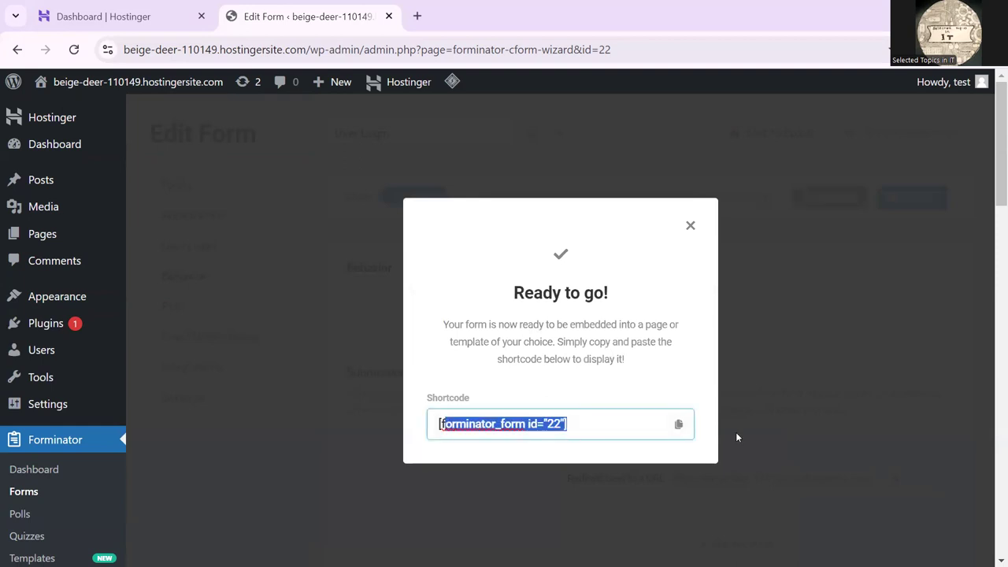
left_click(678, 424)
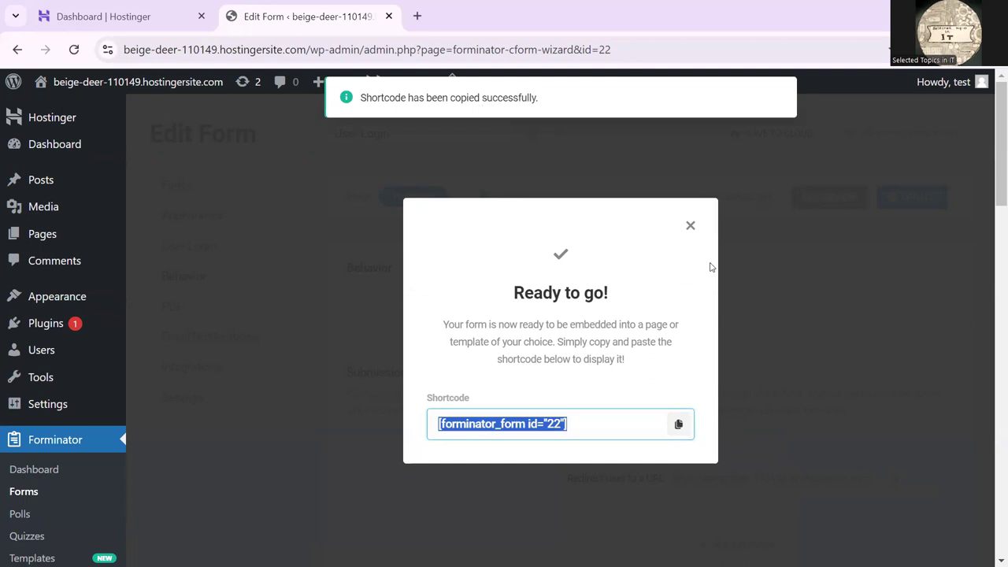
left_click(690, 225)
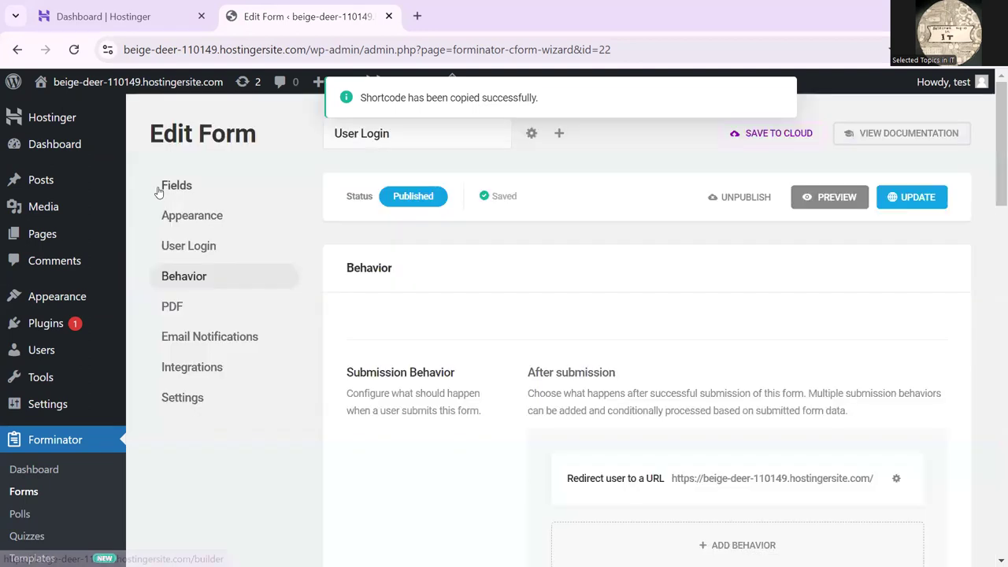
mouse_move(114, 291)
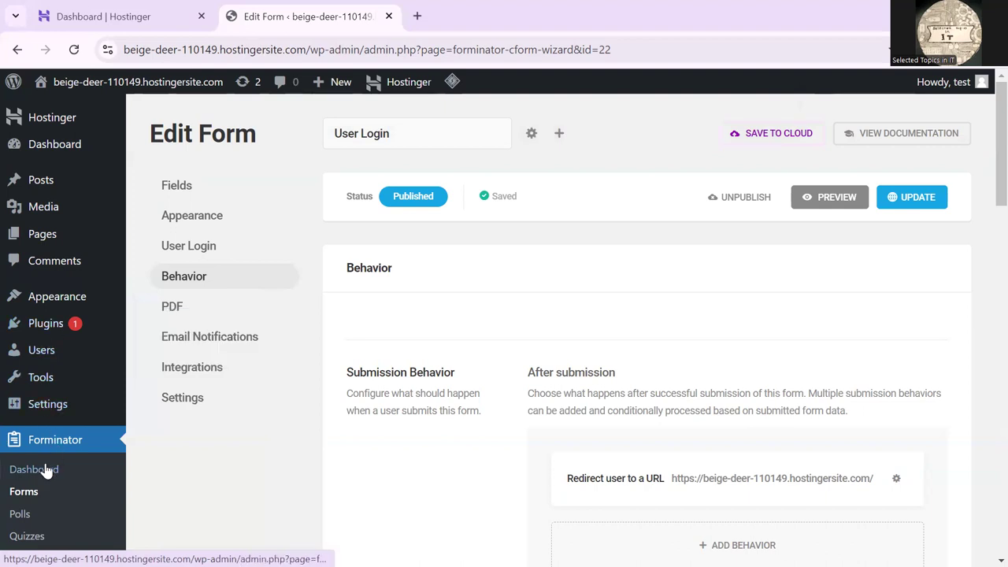
left_click(54, 441)
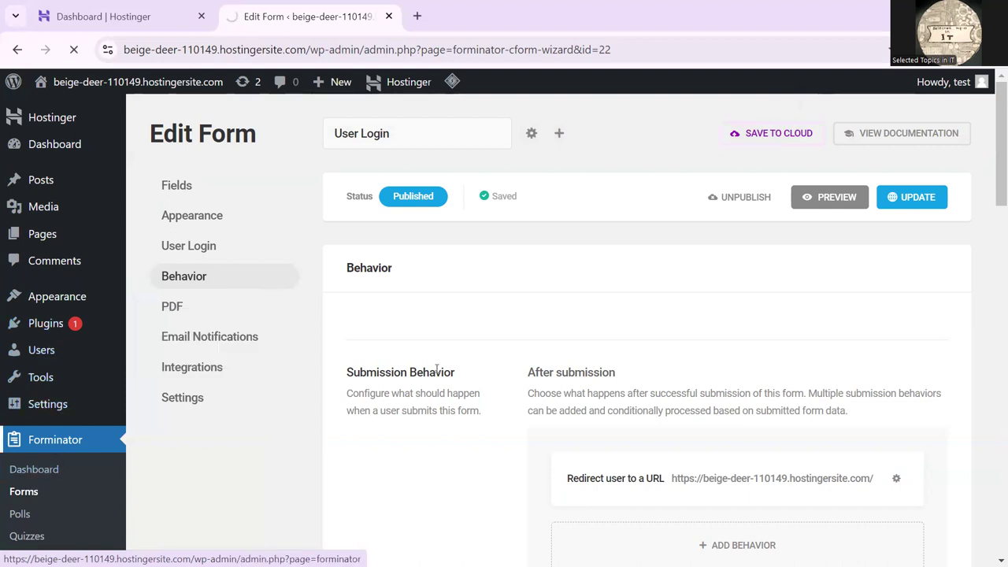
On the Forminator dashboard, check the published User Login form's actions menu and close it unused.
scroll(276, 383, "down", 2)
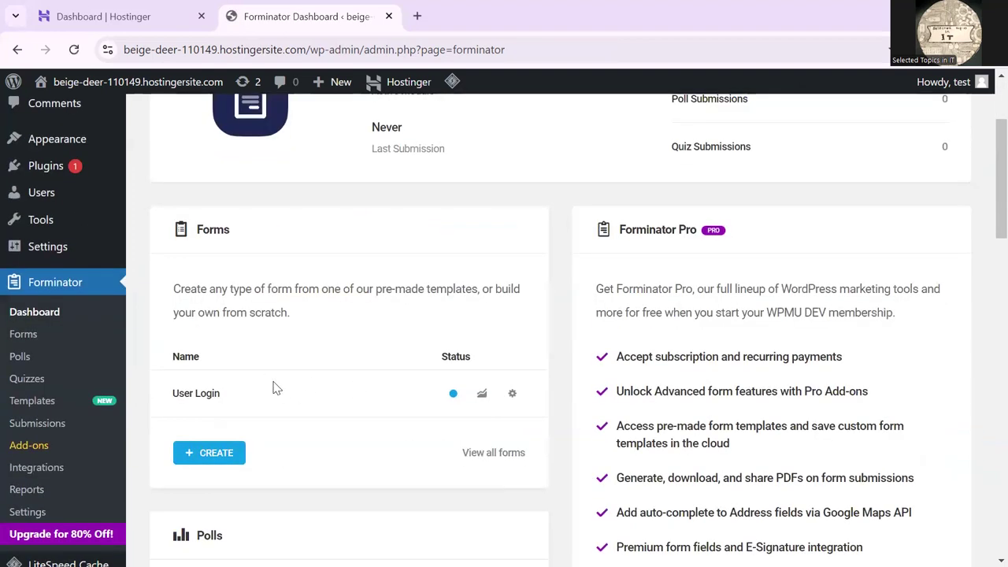
scroll(197, 398, "down", 3)
scroll(205, 399, "up", 3)
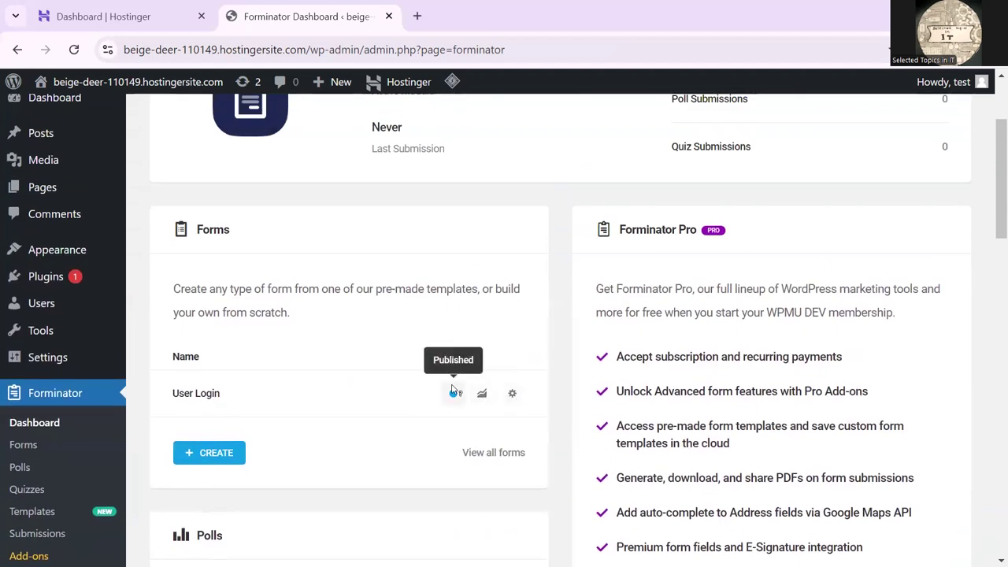
scroll(455, 390, "up", 1)
scroll(461, 391, "down", 1)
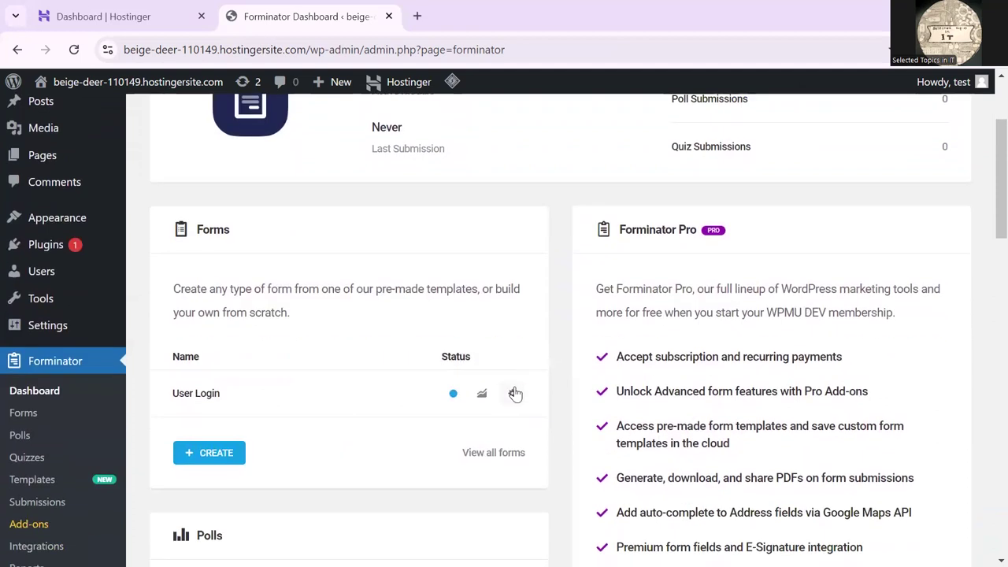
left_click(514, 391)
scroll(494, 394, "down", 1)
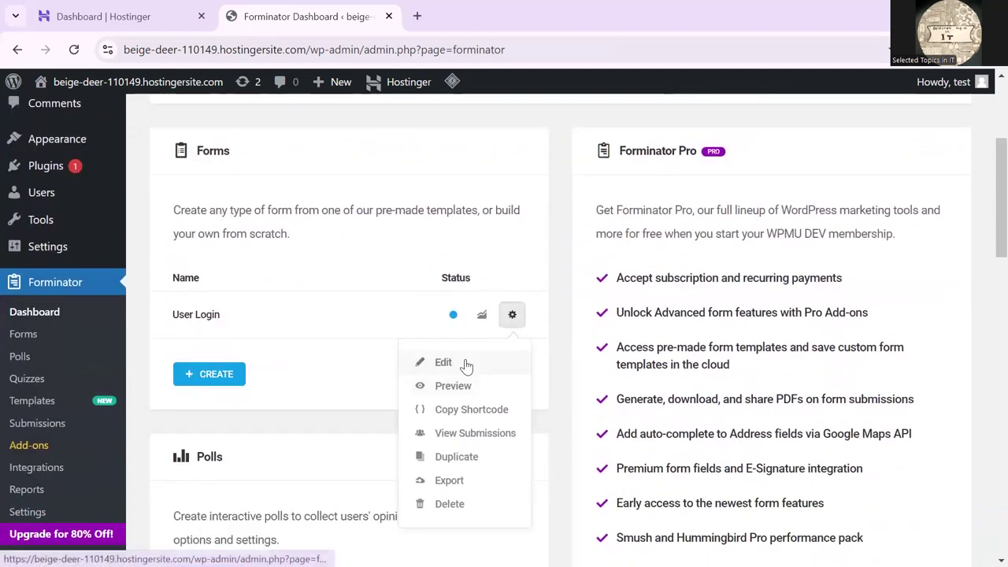
left_click(311, 413)
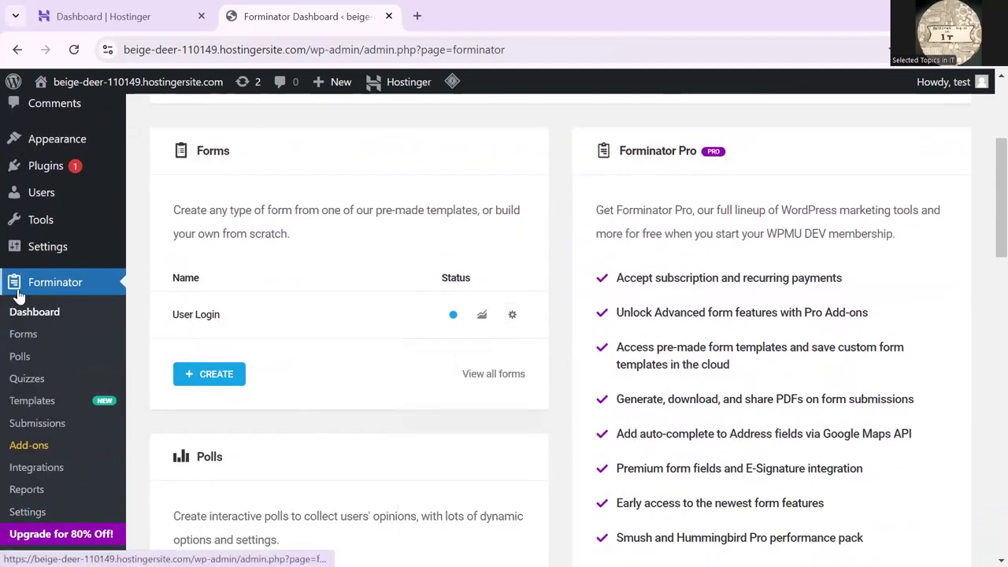
scroll(17, 289, "up", 3)
mouse_move(49, 236)
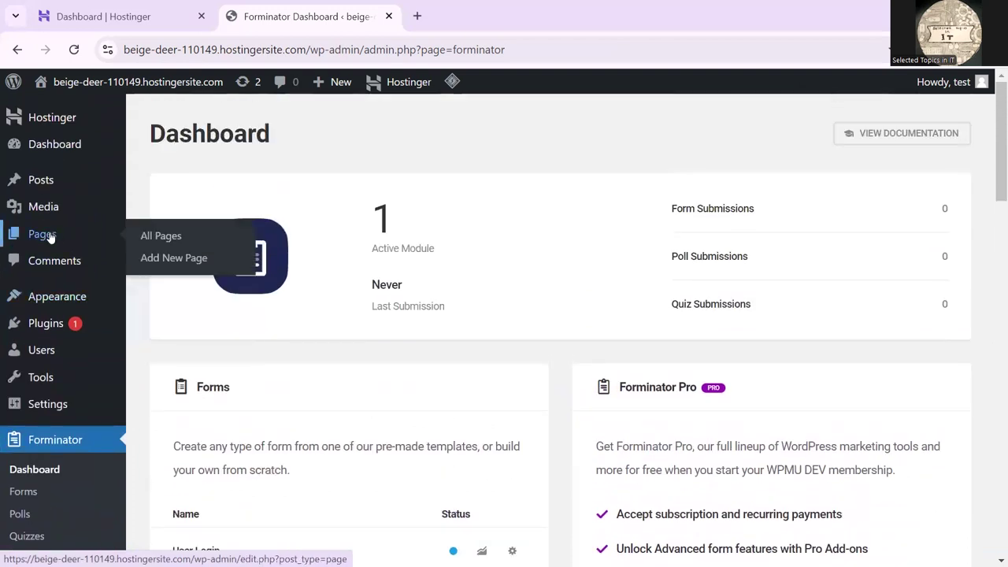
Add a new page titled 'Login', correcting the 'Loging' typo.
left_click(153, 265)
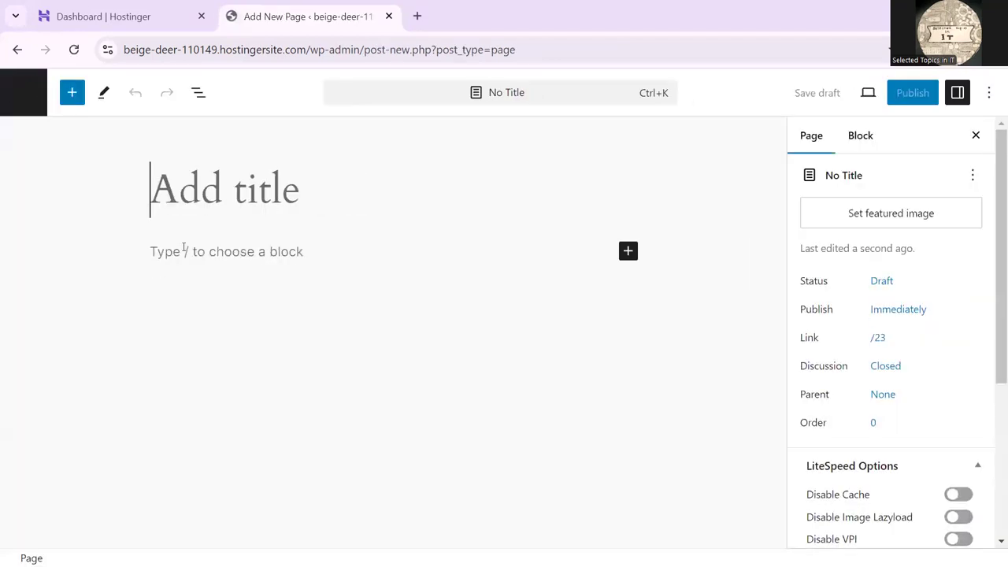
type("Loging")
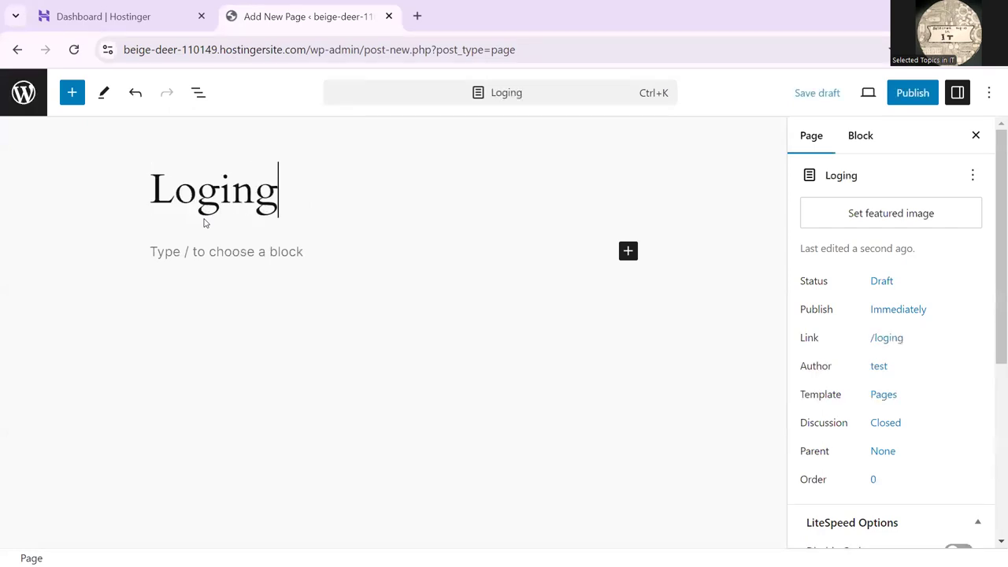
key("BackSpace")
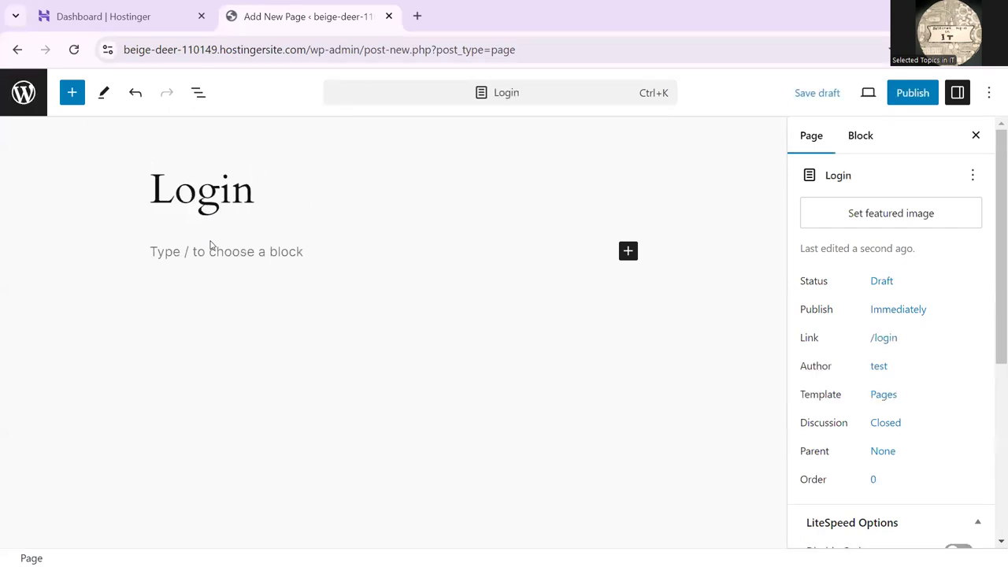
Paste the copied form into the page body, then undo it to leave the body empty.
left_click(211, 253)
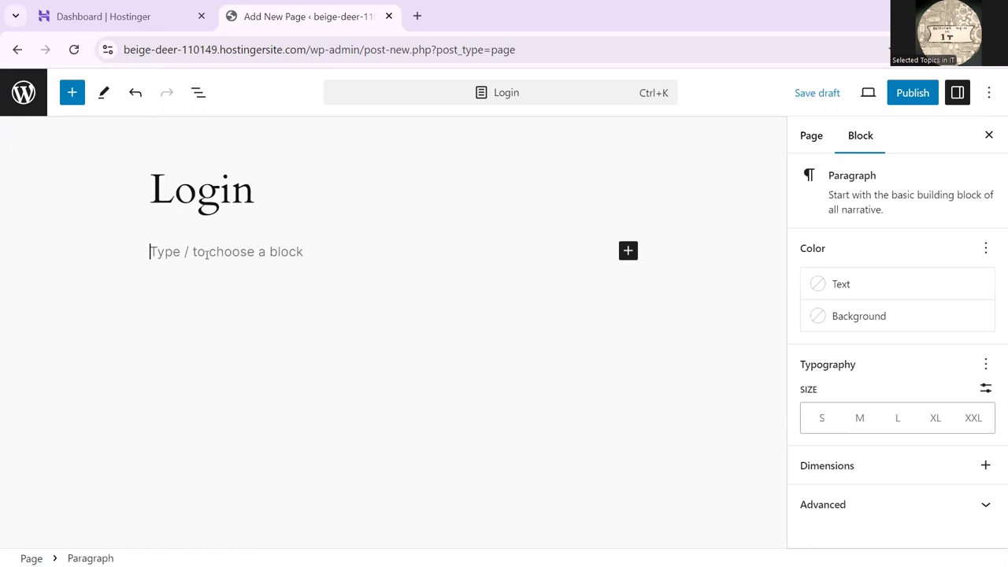
right_click(206, 254)
left_click(258, 410)
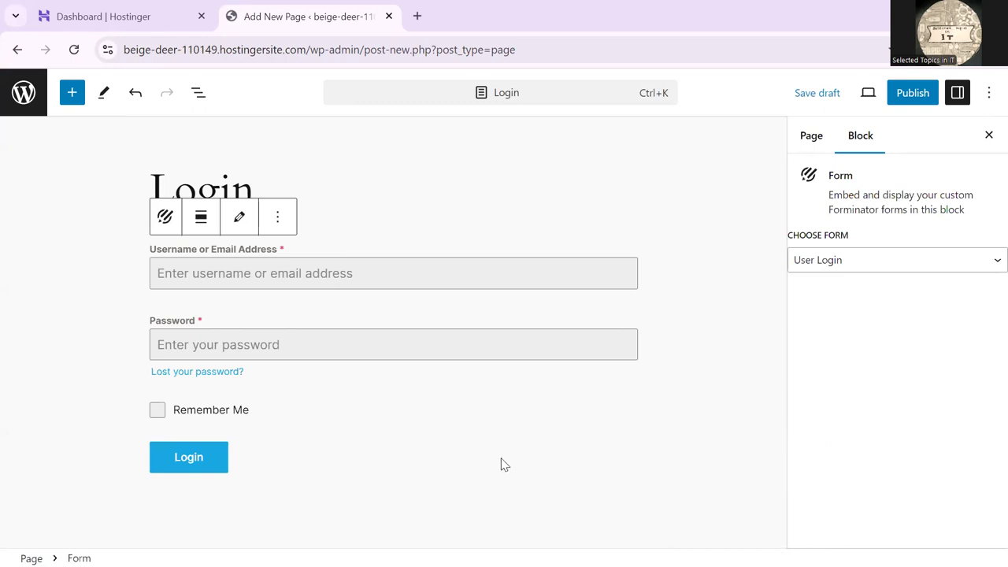
key("ctrl+z")
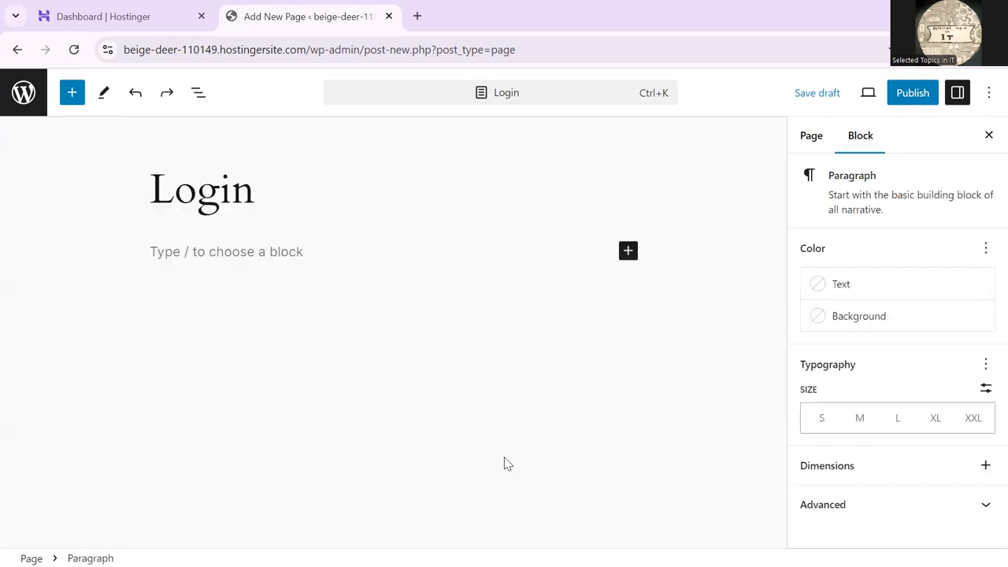
Insert a Forminator Form block set to User Login, then publish the Login page.
left_click(630, 252)
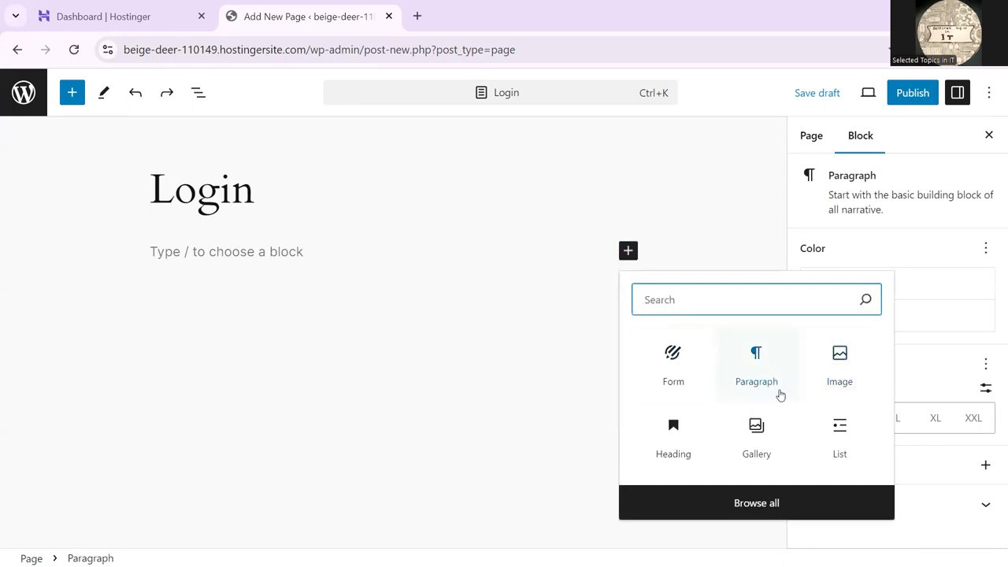
left_click(692, 388)
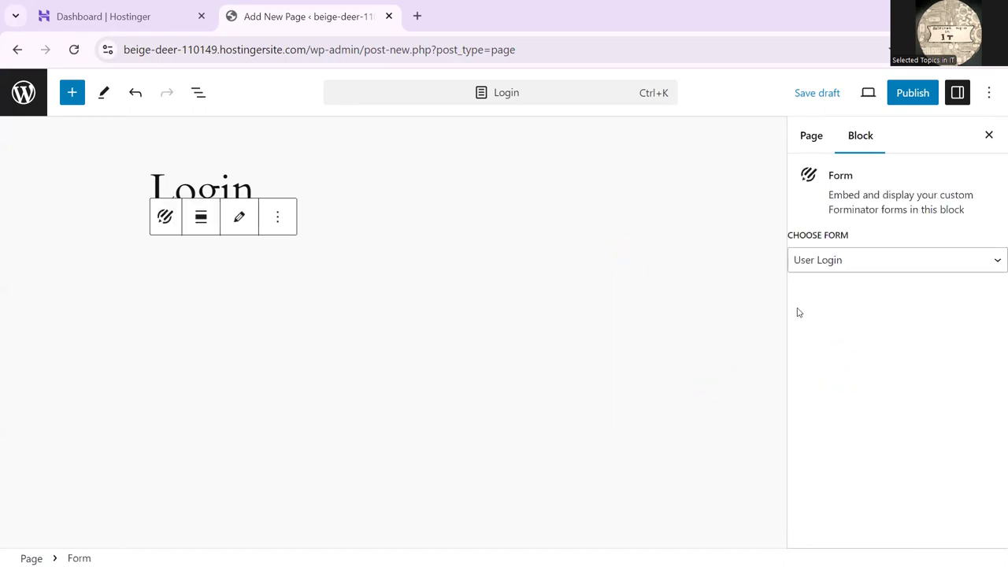
left_click(853, 269)
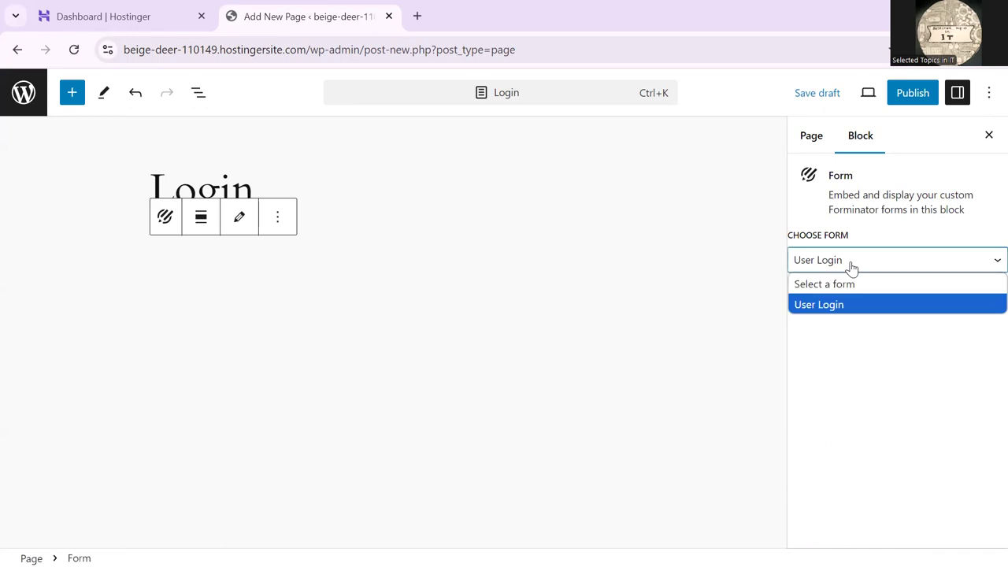
left_click(826, 306)
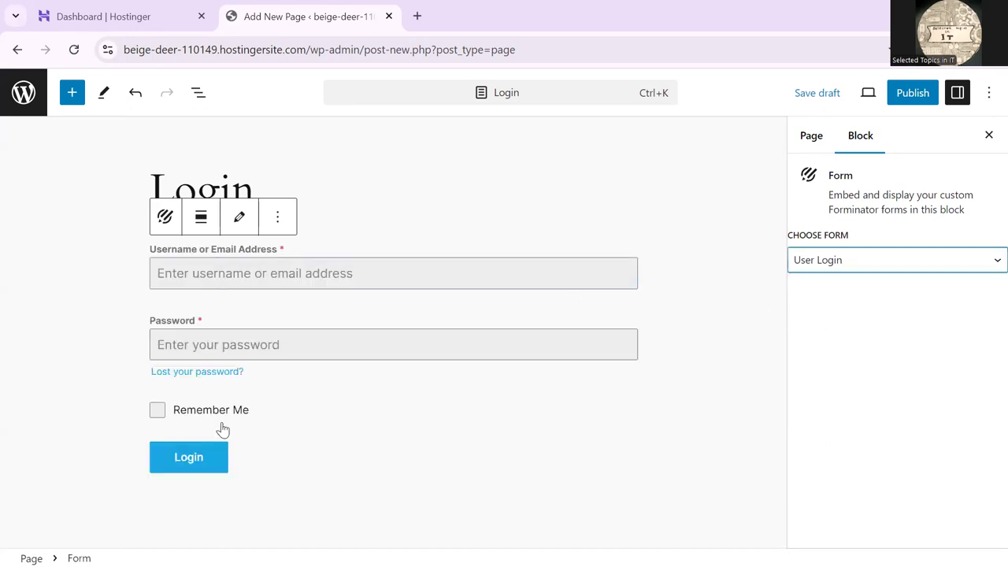
left_click(918, 110)
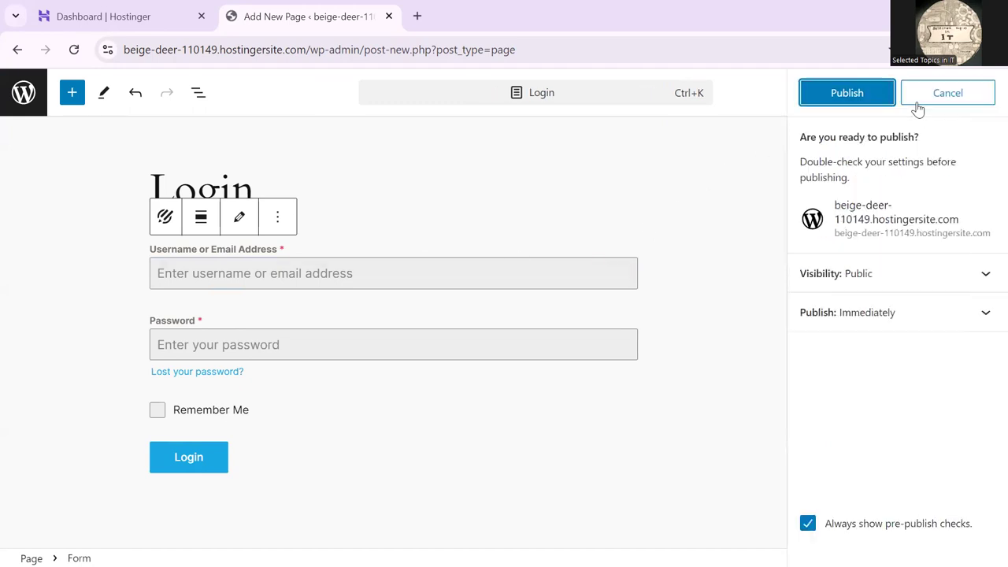
left_click(860, 103)
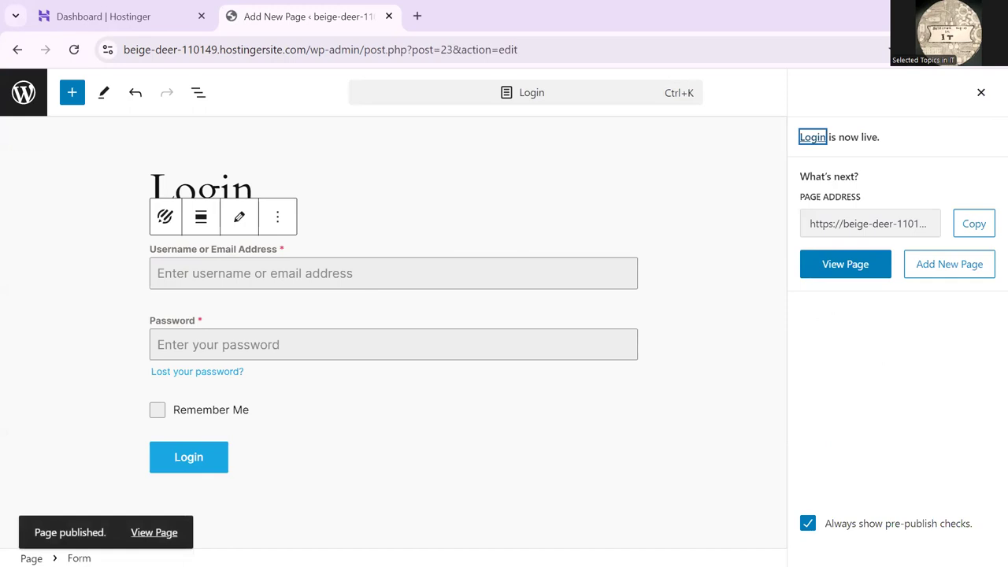
In the incognito window, reload the live site and follow the header's Login link.
key("alt+Tab")
left_click(446, 153)
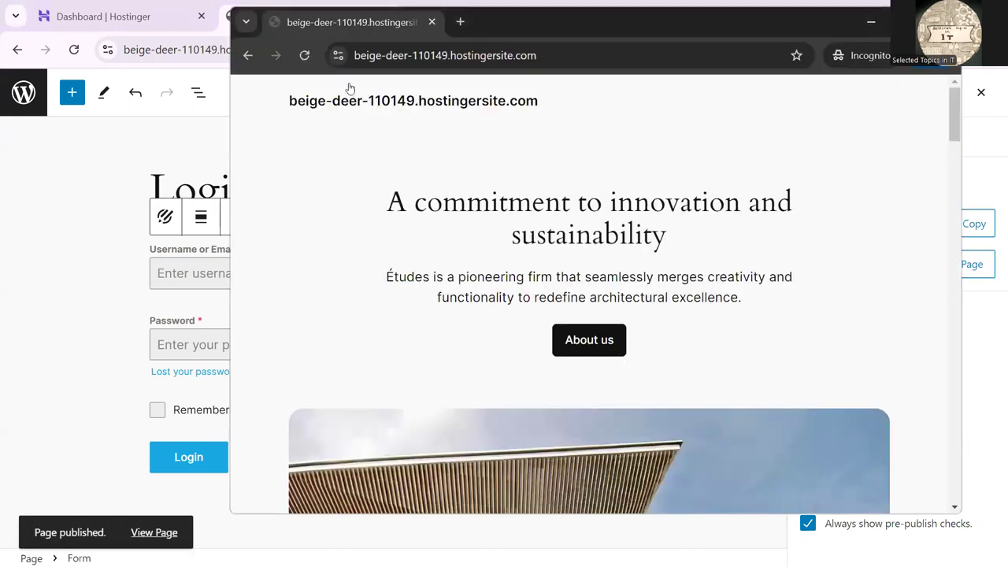
left_click(306, 59)
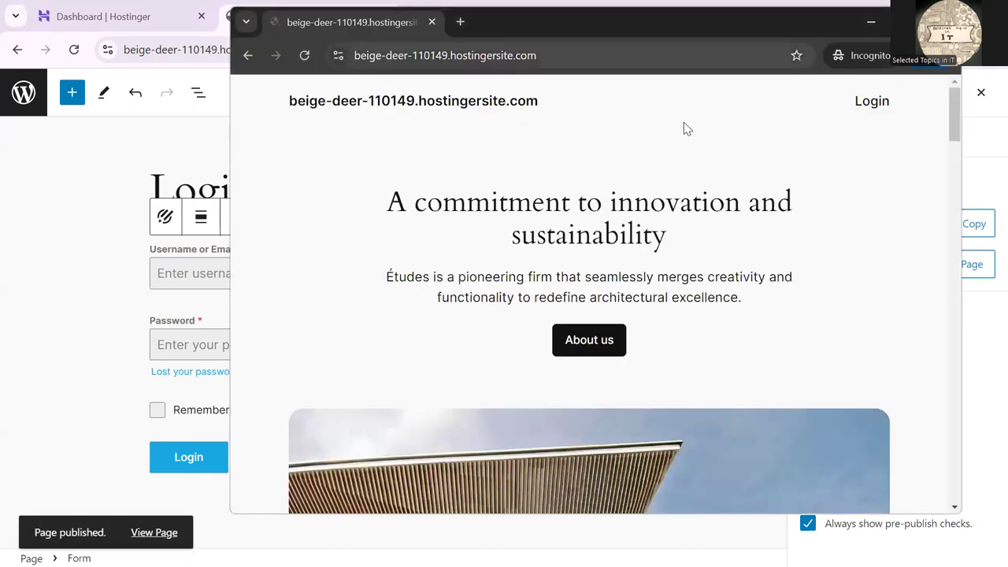
left_click(870, 104)
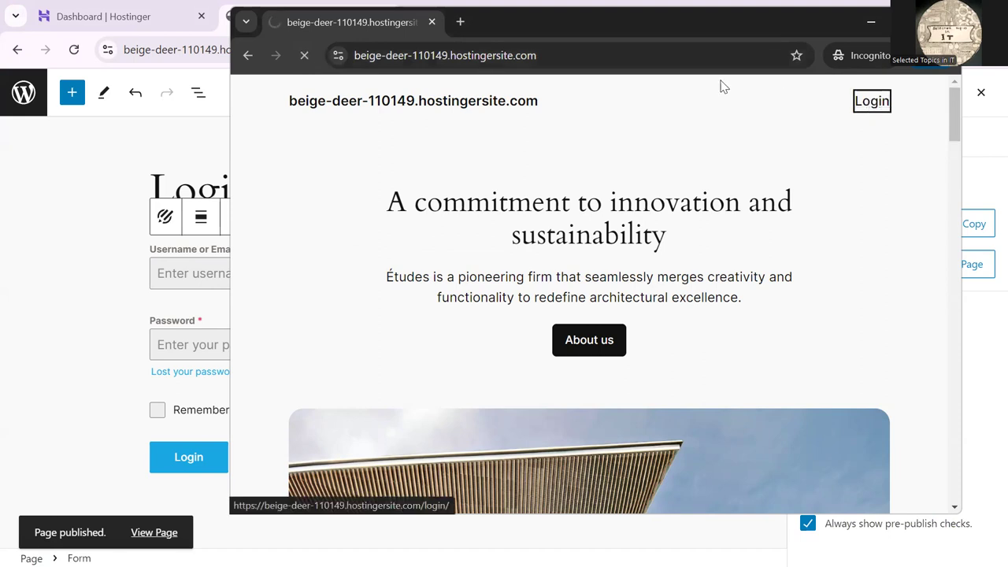
Inspect the Login page's address and login form, then return to the page editor.
left_click_drag(569, 57, 355, 57)
left_click(554, 57)
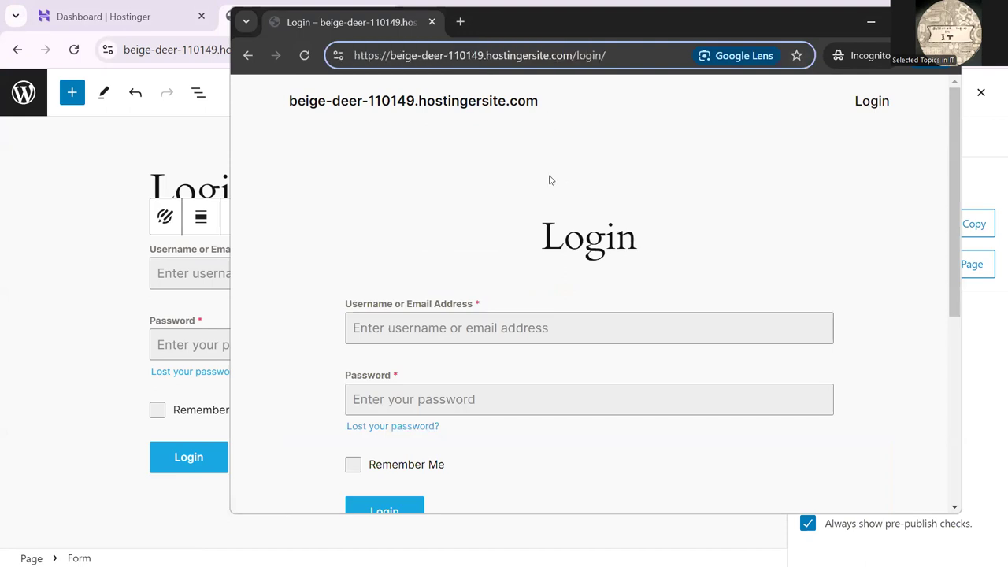
scroll(516, 183, "down", 1)
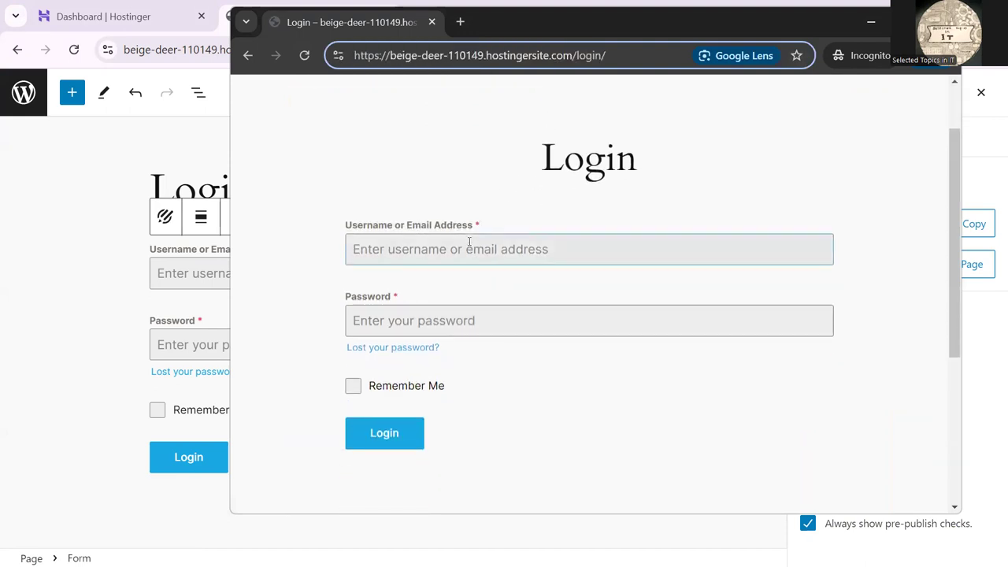
left_click(361, 135)
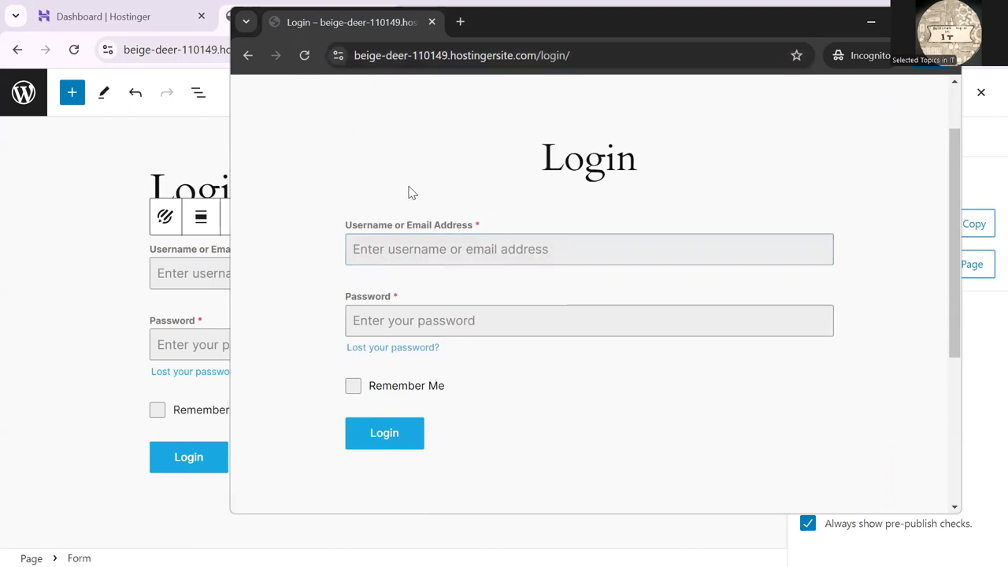
scroll(423, 199, "down", 4)
scroll(423, 201, "up", 5)
scroll(441, 209, "down", 1)
left_click(155, 167)
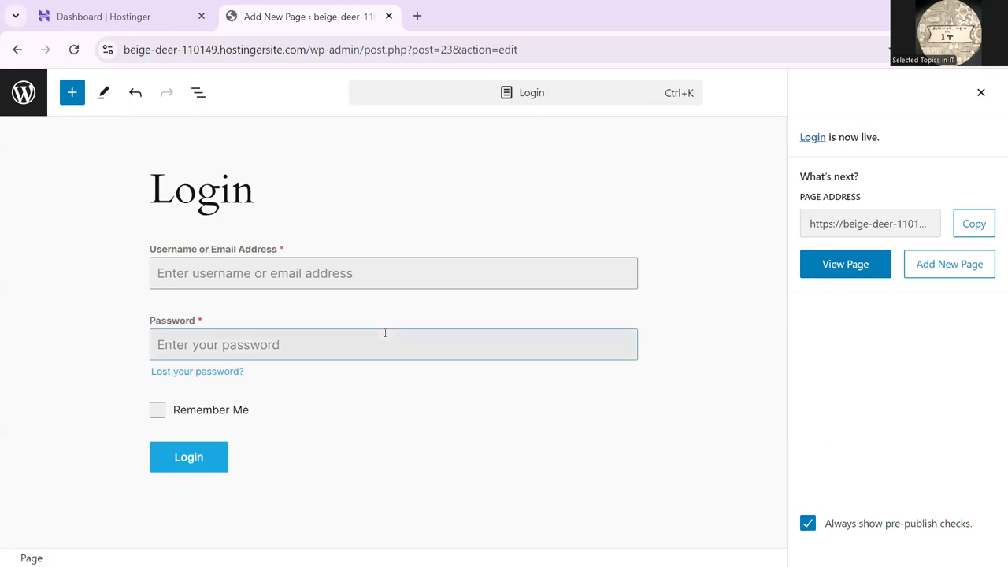
View the live Login page showing 'You are already logged in.', then return to the incognito window.
left_click(828, 264)
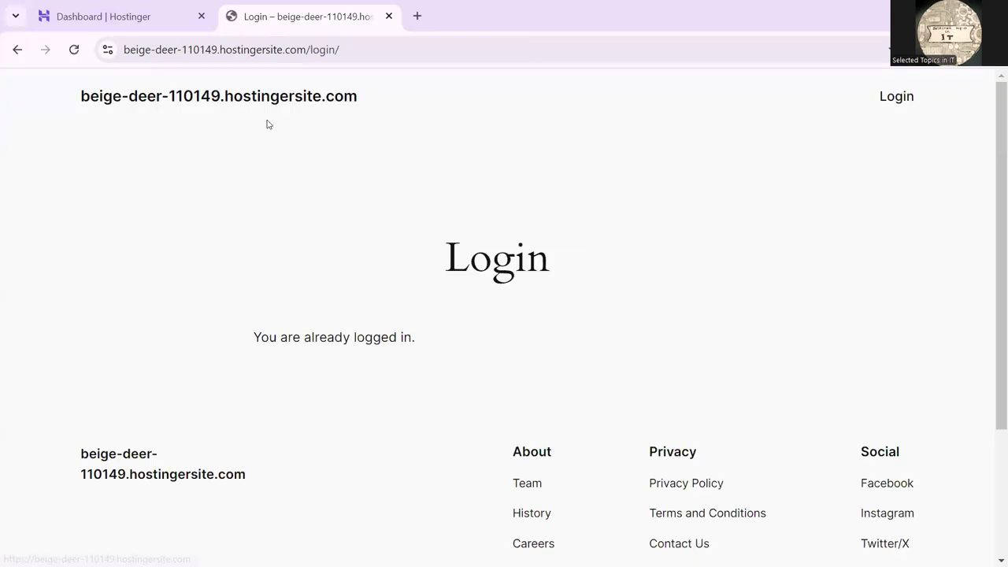
left_click_drag(250, 340, 429, 337)
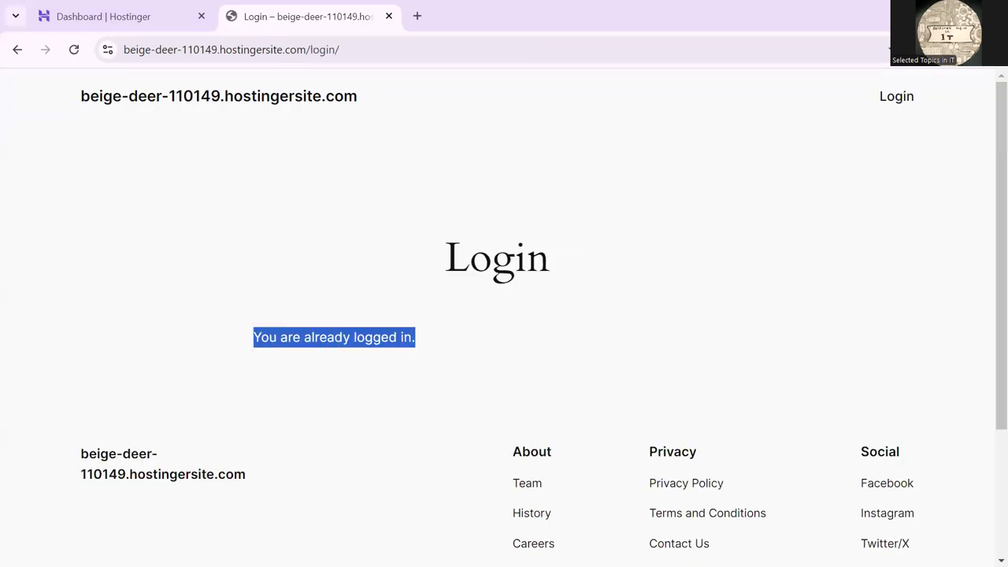
key("alt+Tab")
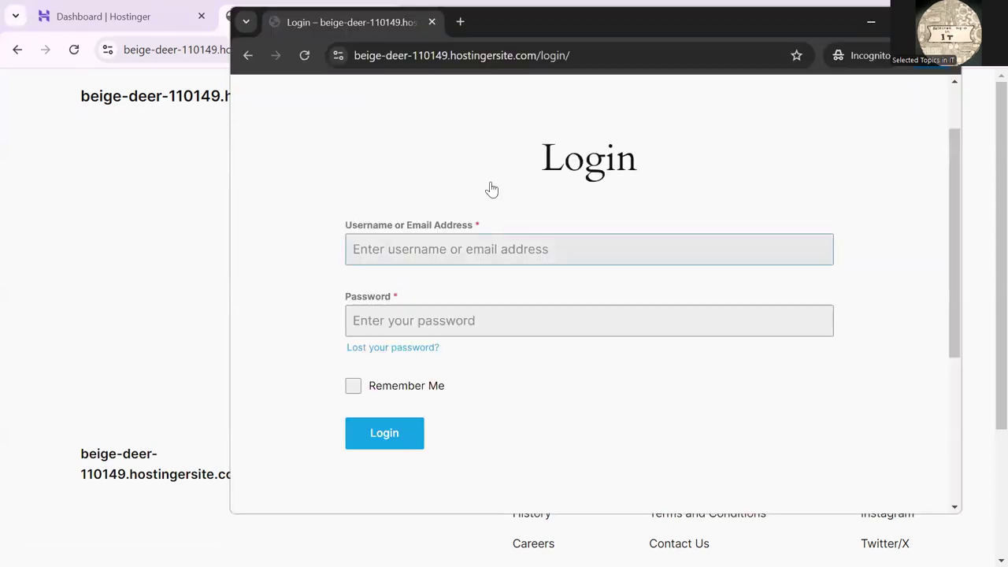